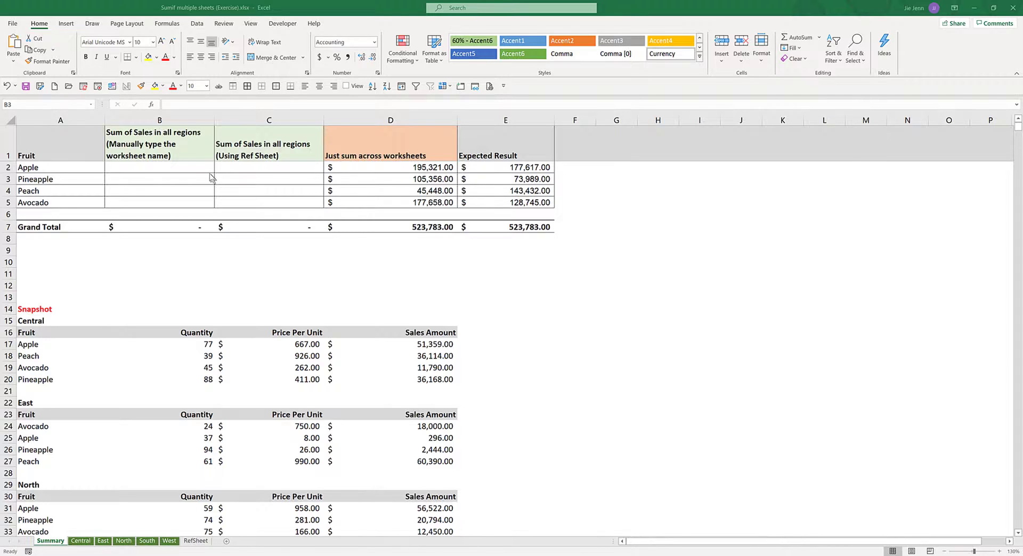
# Step: Select Apple's empty total cell B2 on the Summary sheet
pyautogui.click(190, 169)
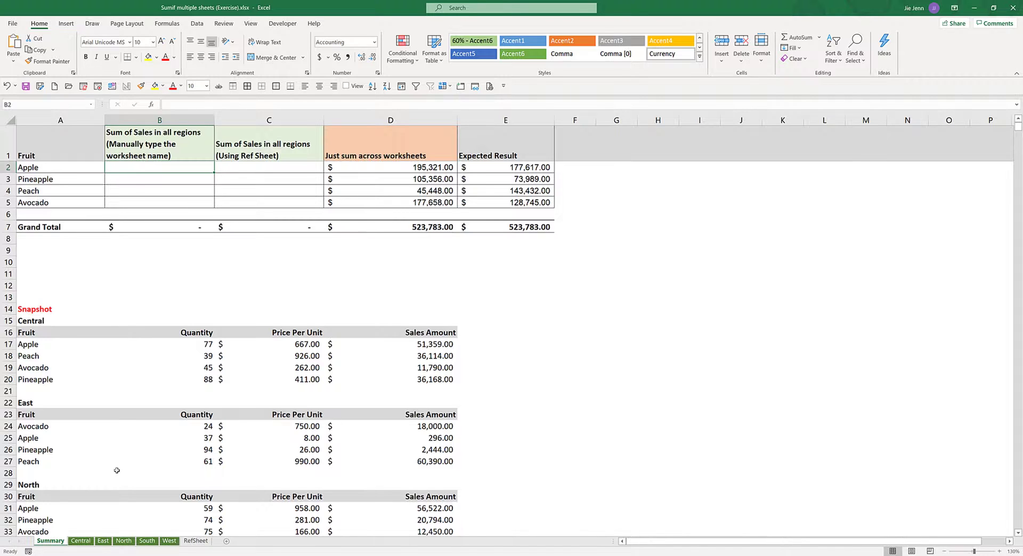
# Step: Flip through the Central, East, North, South and West region sheets
pyautogui.click(79, 541)
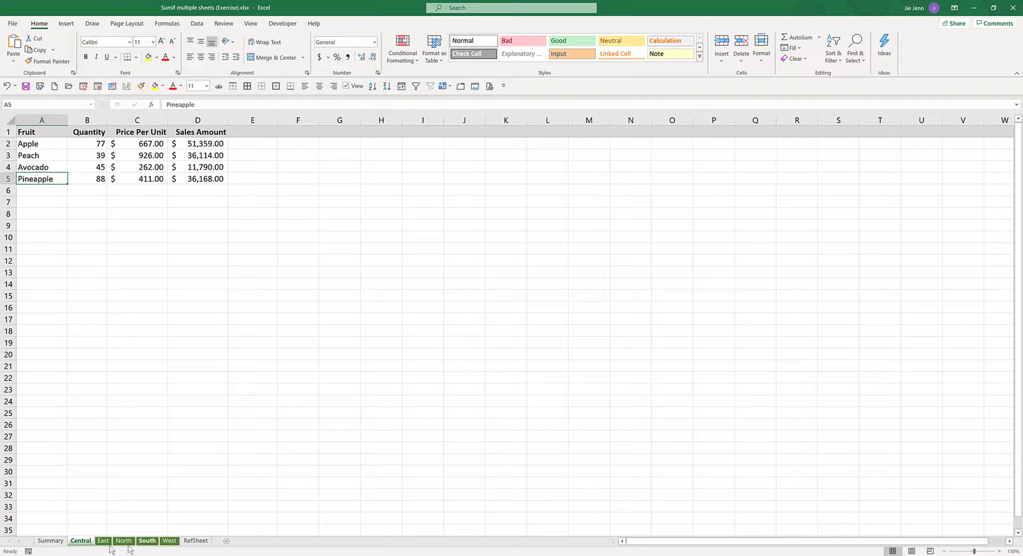
pyautogui.click(103, 542)
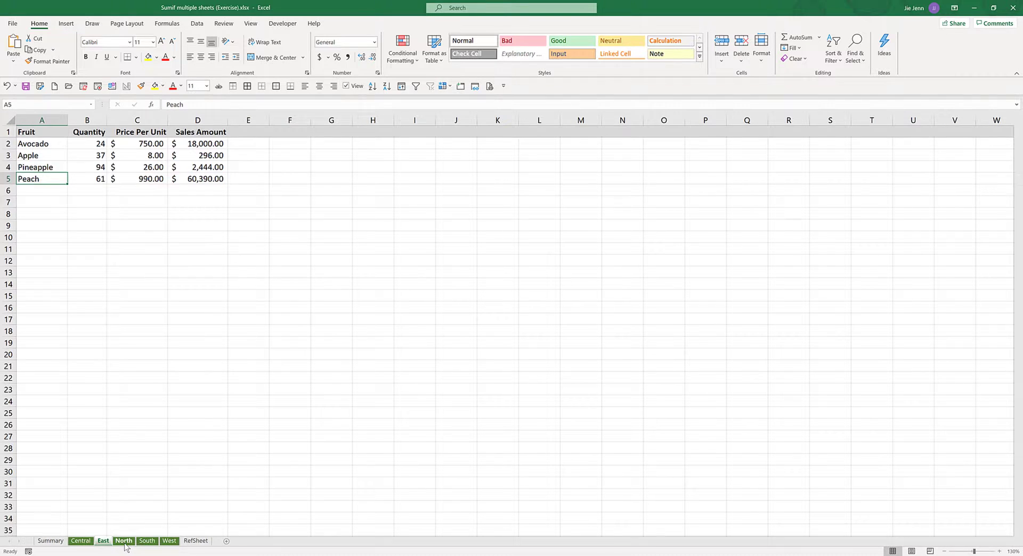
pyautogui.click(123, 541)
pyautogui.click(147, 541)
pyautogui.click(169, 541)
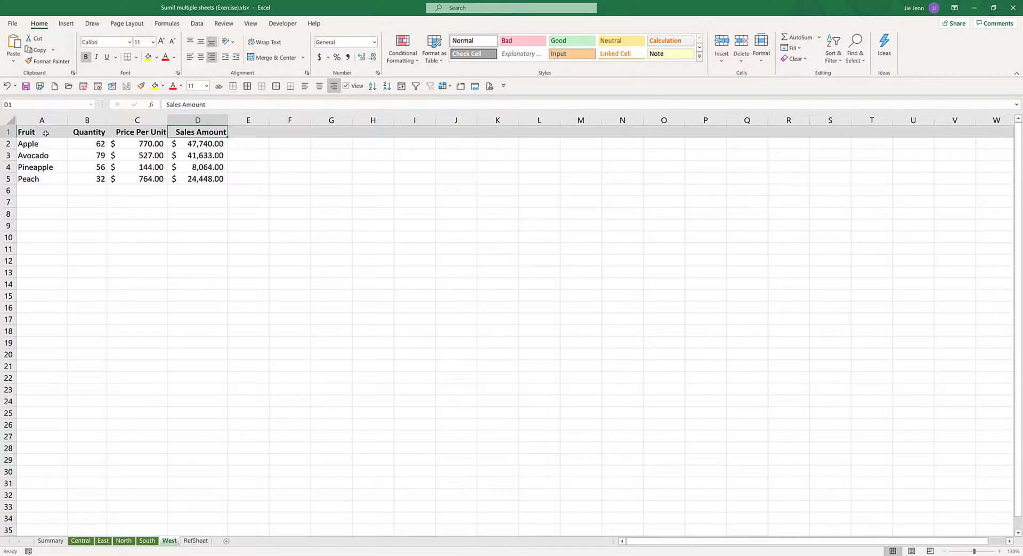
# Step: Inspect the West and South headers and fruit lists, then return to Summary
pyautogui.moveTo(46, 133); pyautogui.dragTo(197, 132)
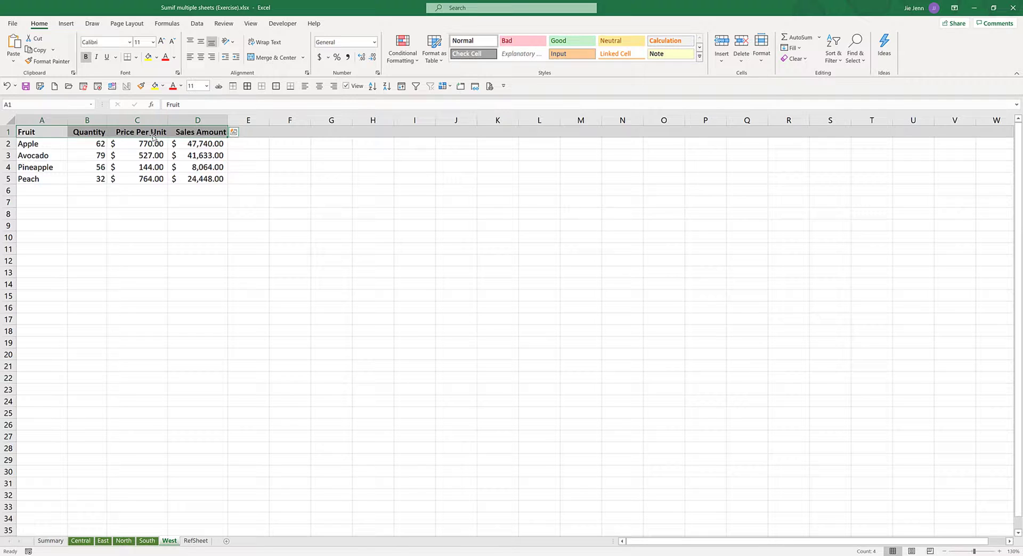
pyautogui.moveTo(37, 144); pyautogui.dragTo(37, 179)
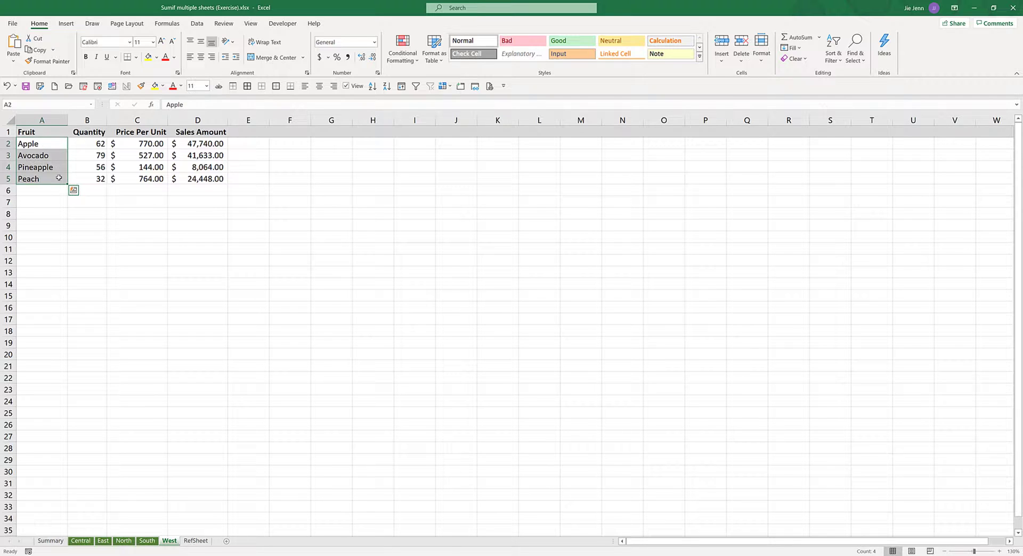
pyautogui.click(148, 541)
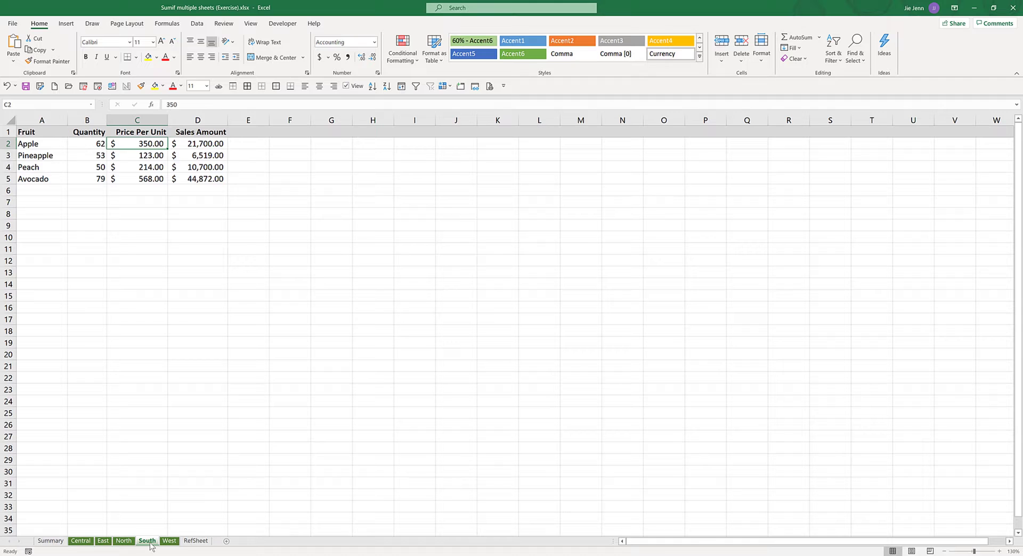
pyautogui.click(45, 145)
pyautogui.moveTo(59, 145); pyautogui.dragTo(61, 180)
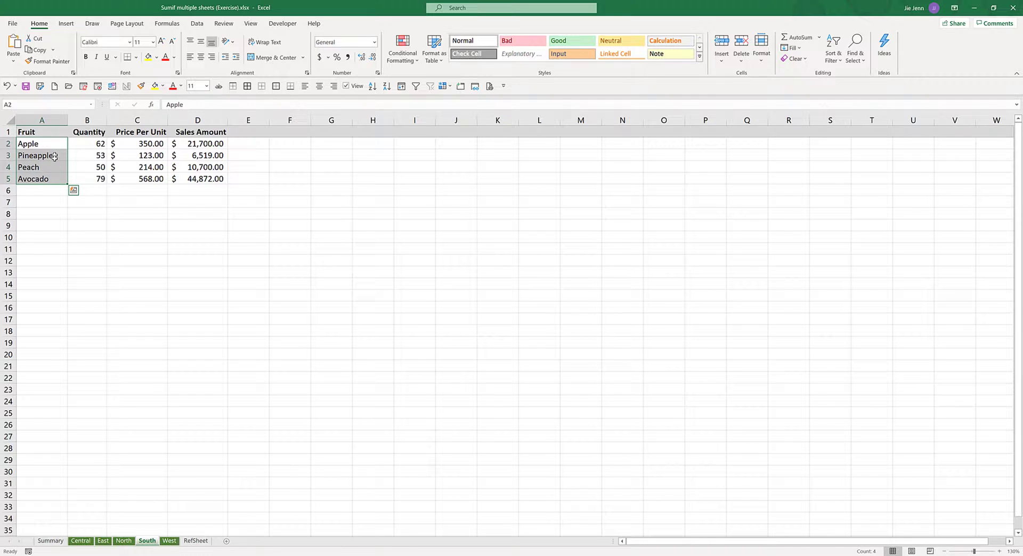
pyautogui.click(127, 541)
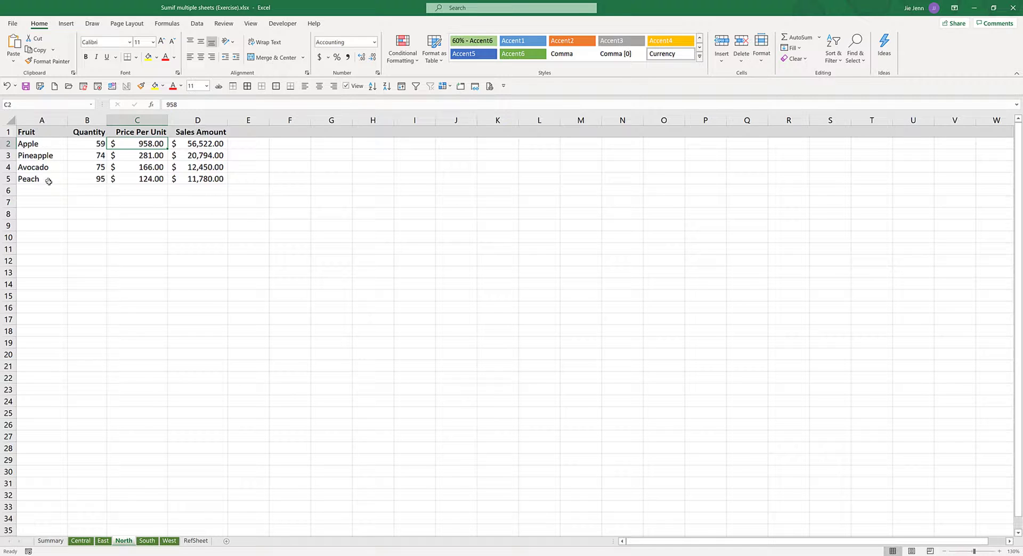
pyautogui.click(51, 541)
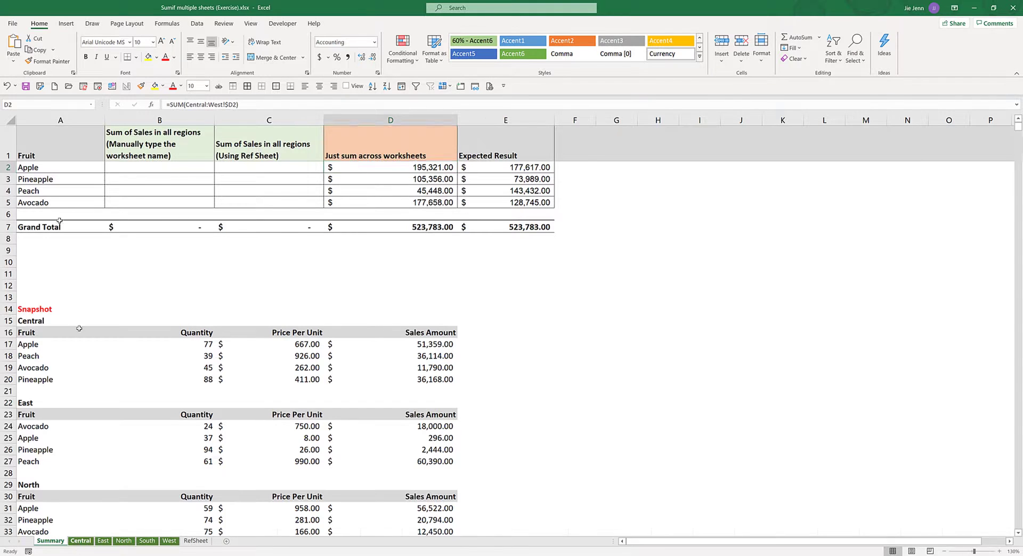
pyautogui.hotkey('ctrl', 'pagedown')
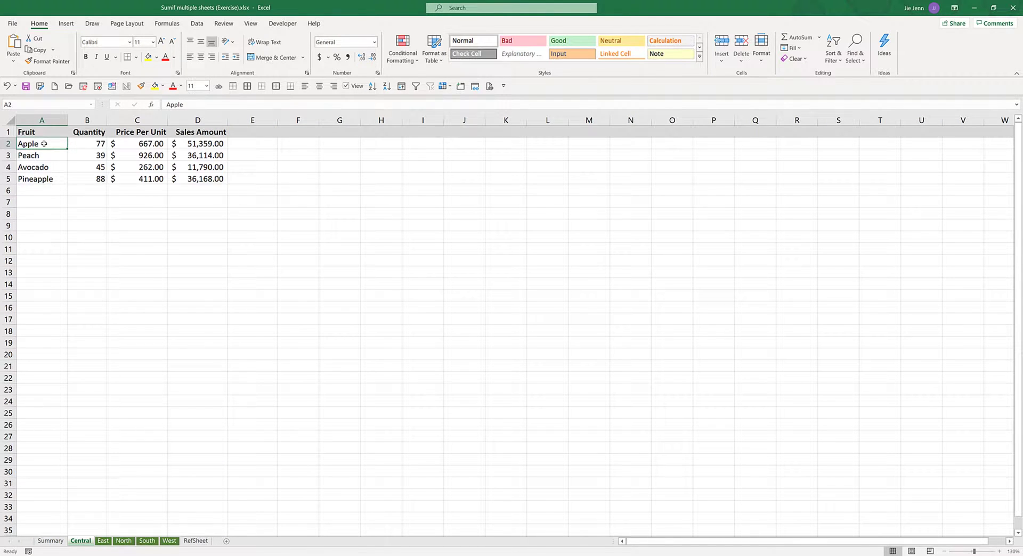
pyautogui.click(53, 543)
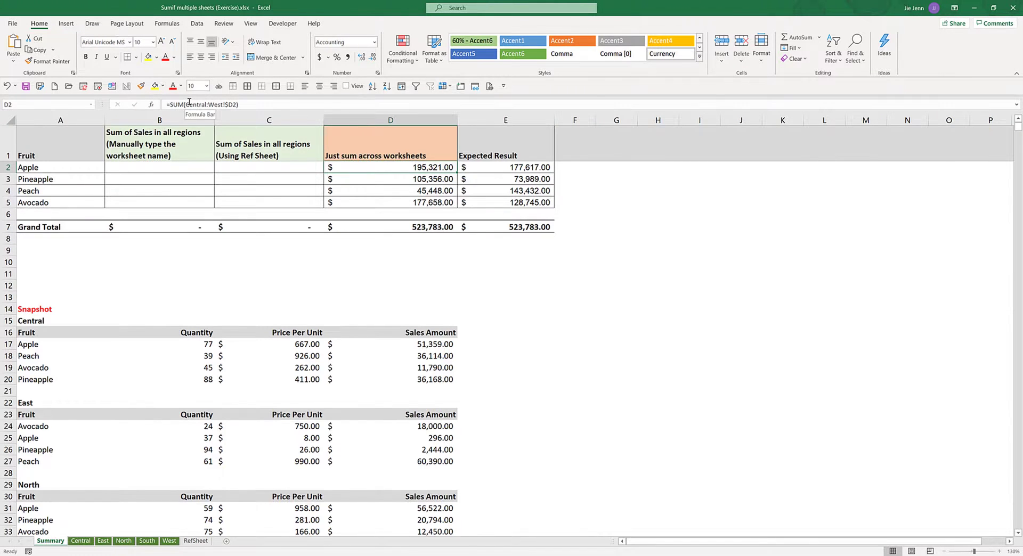
pyautogui.moveTo(187, 104); pyautogui.dragTo(230, 105)
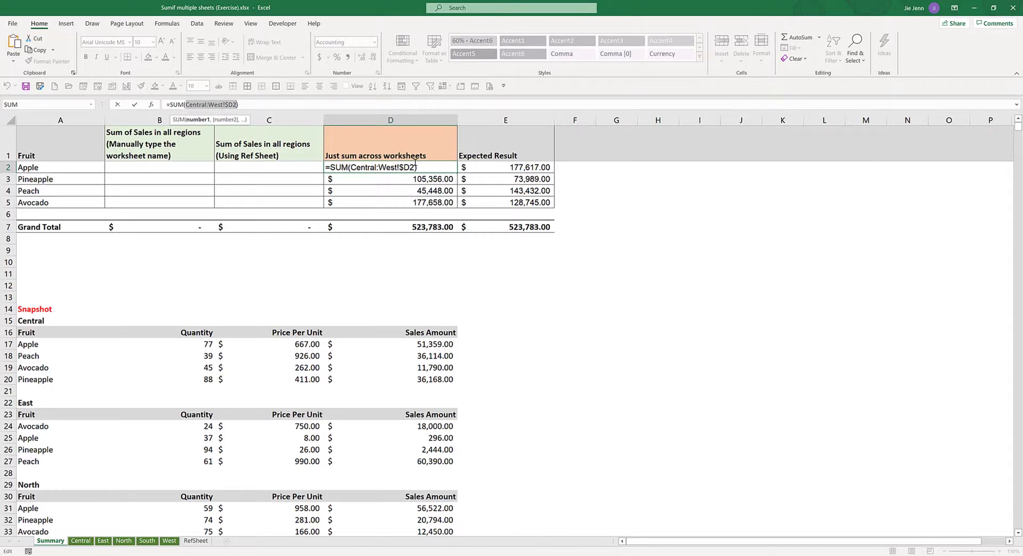
pyautogui.hotkey('ctrl', 'Return')
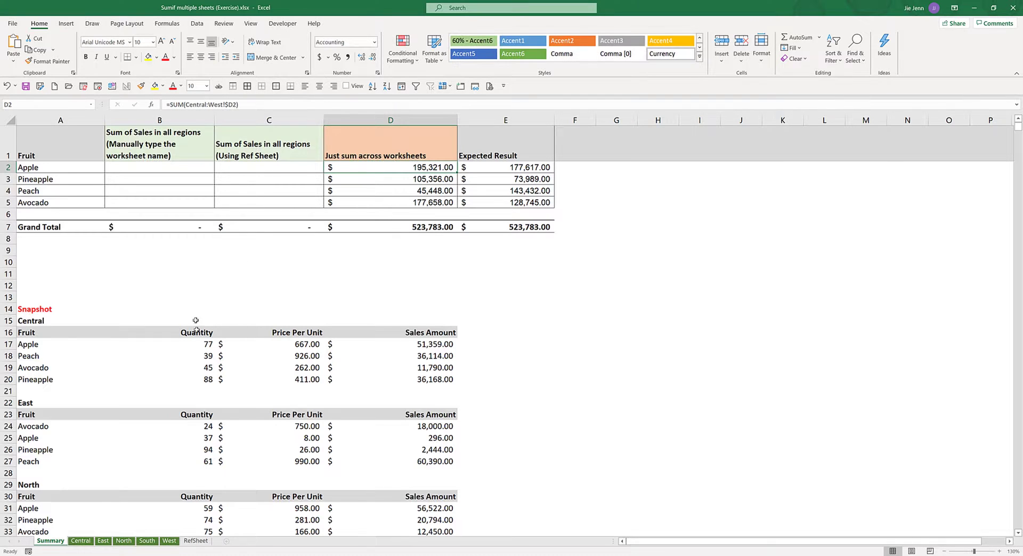
pyautogui.click(81, 541)
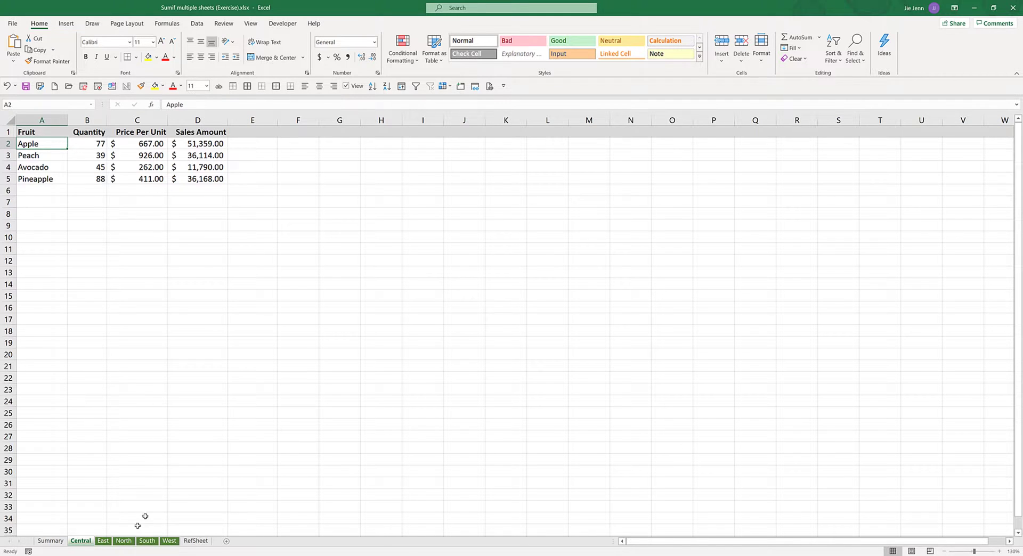
pyautogui.click(103, 540)
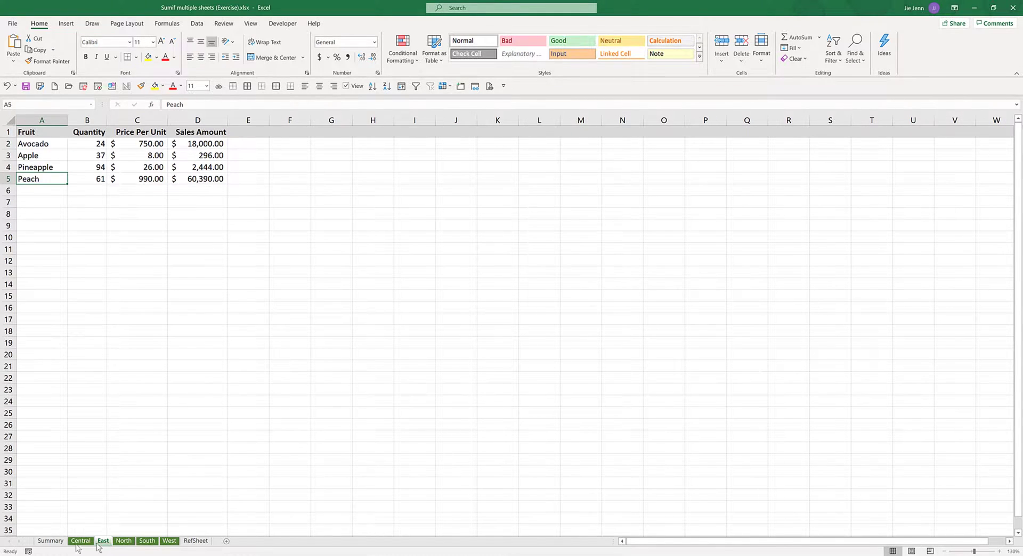
pyautogui.click(50, 541)
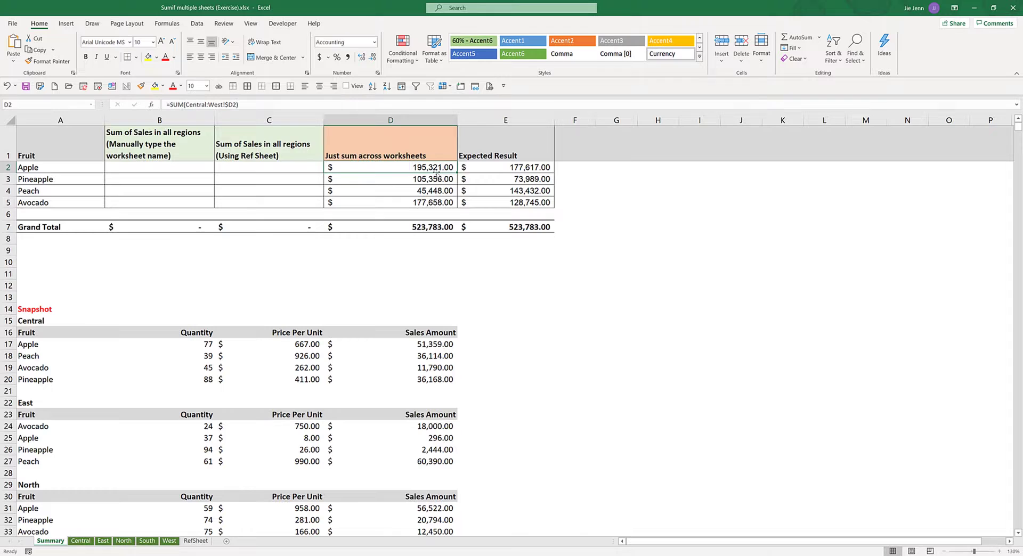
pyautogui.click(441, 140)
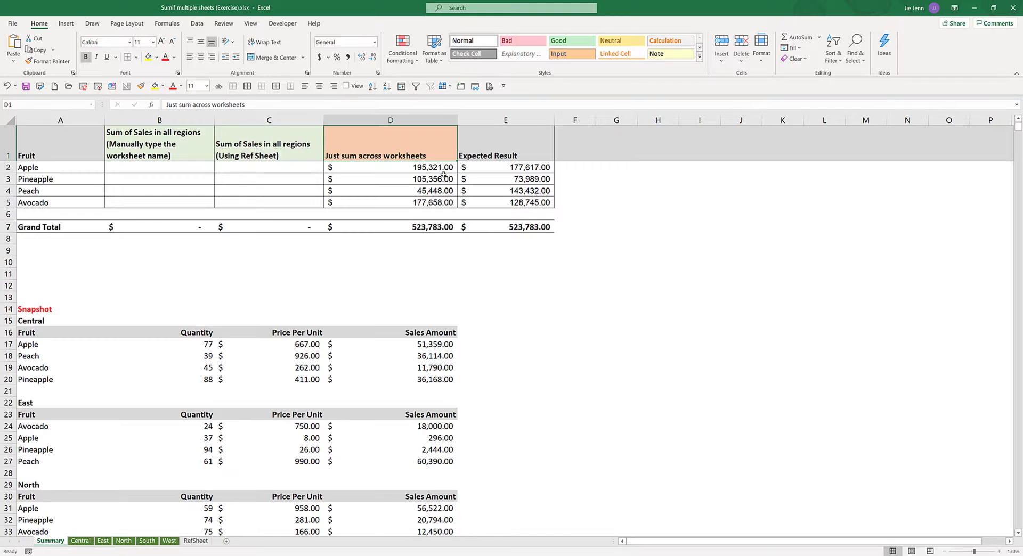
pyautogui.press('Down')
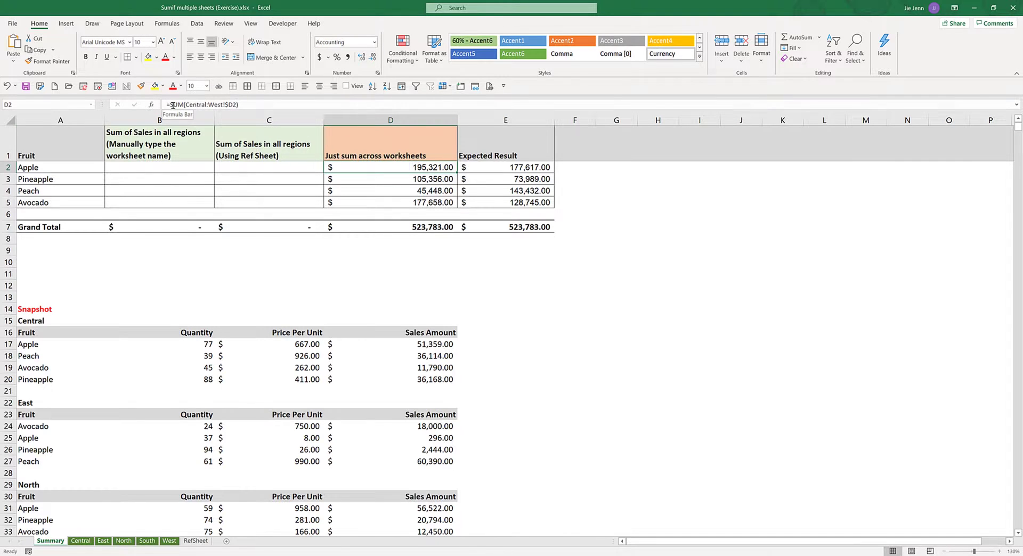
pyautogui.click(522, 166)
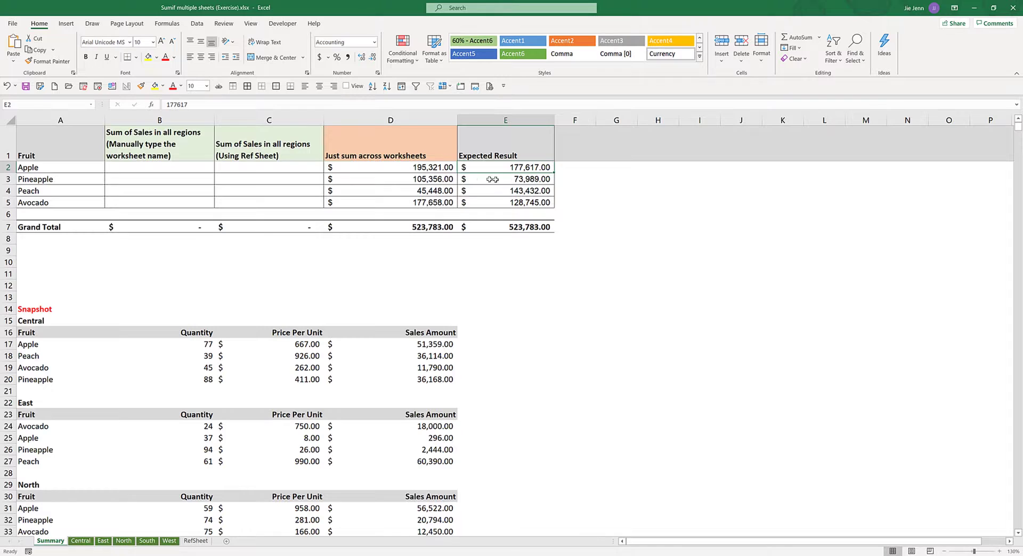
pyautogui.click(421, 178)
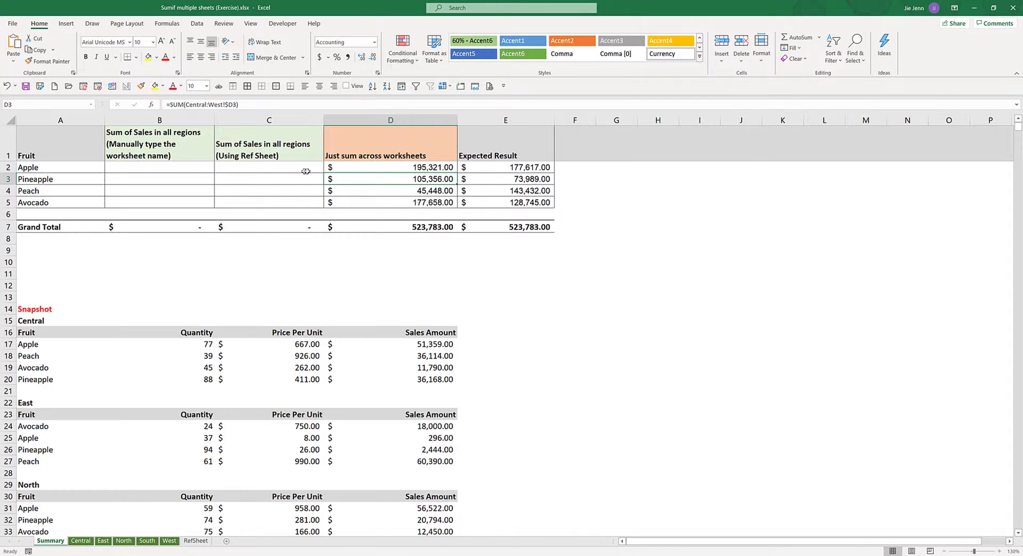
pyautogui.click(143, 165)
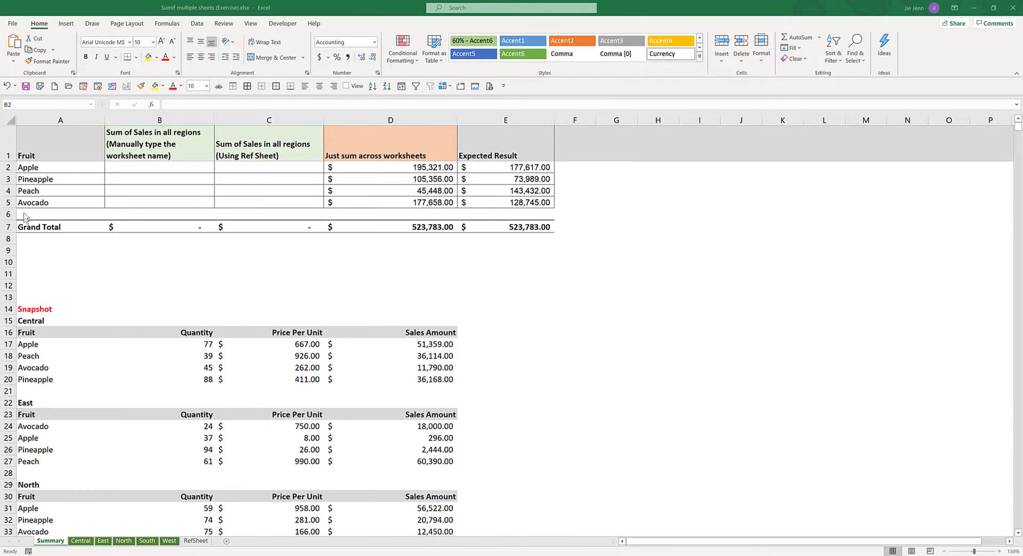
# Step: Start B2's formula as =sumif( with a nested INDIRECT function and opening quote
pyautogui.click(140, 165)
pyautogui.click(197, 105)
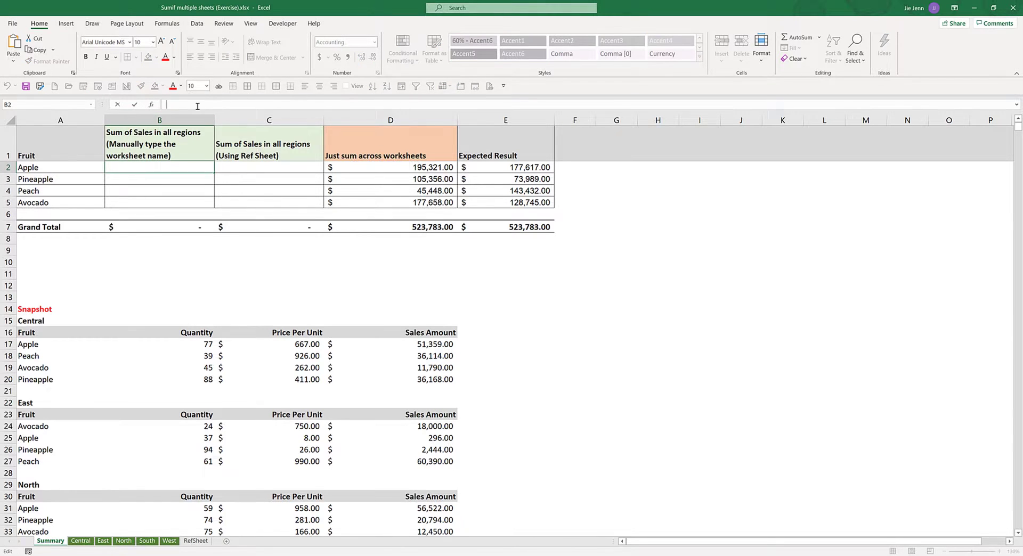
pyautogui.write('=sum')
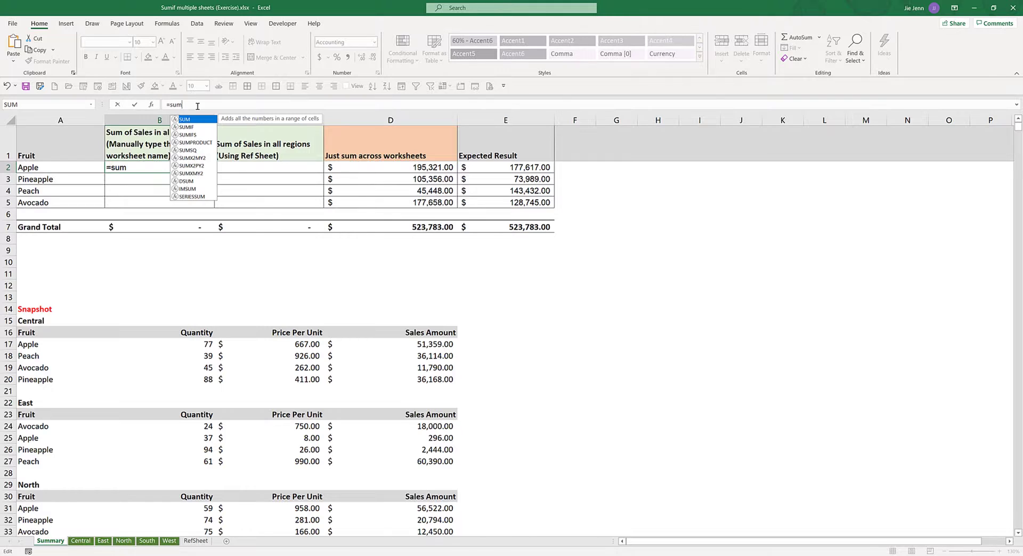
pyautogui.write('if(')
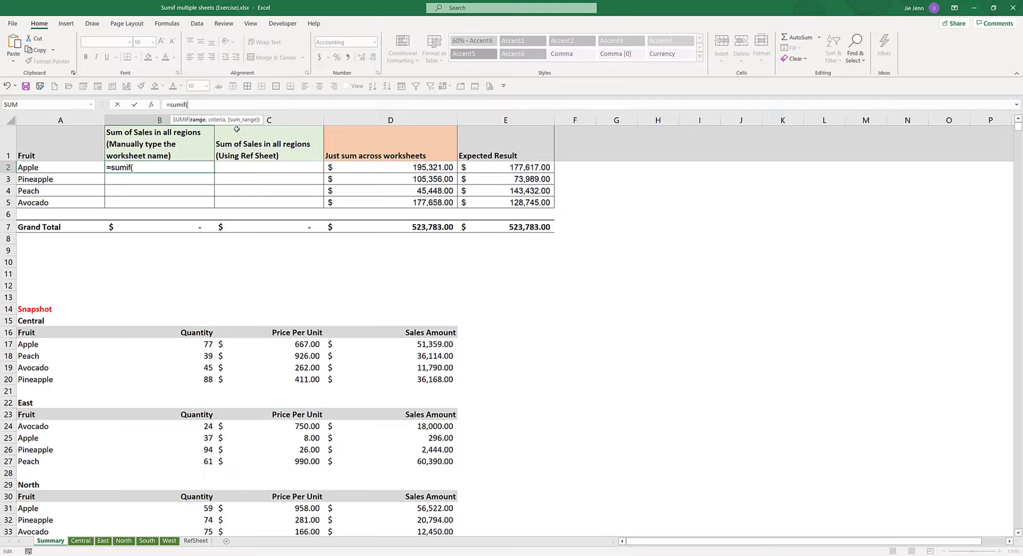
pyautogui.write('ind')
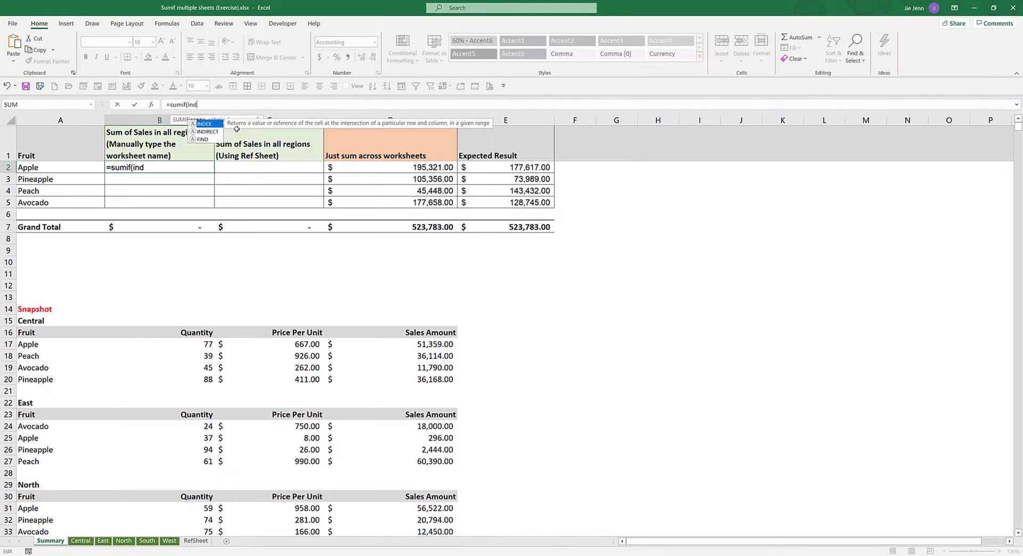
pyautogui.press('Down')
pyautogui.press('Tab')
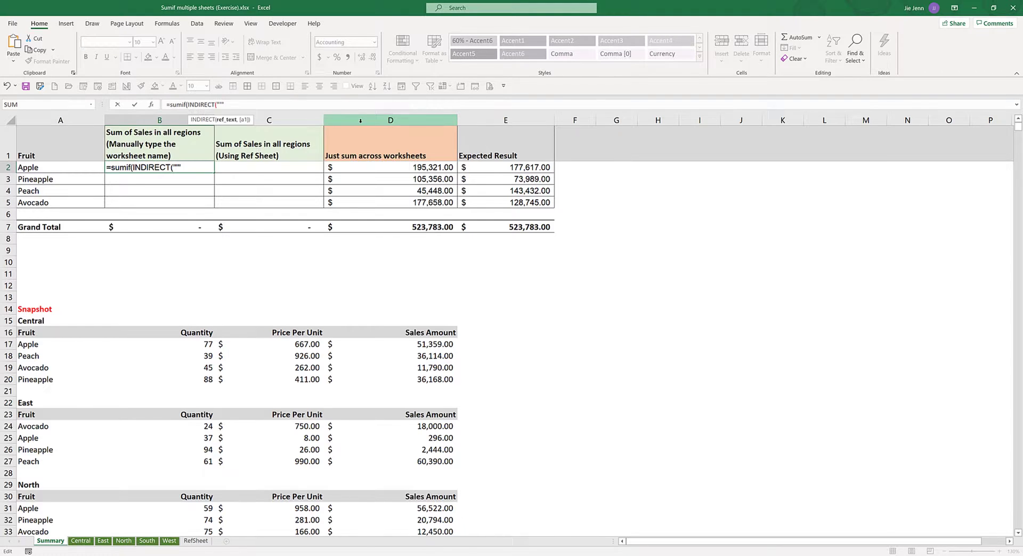
# Step: Add & and the sheet-name array {"Central","East","North","South","West"} inside INDIRECT
pyautogui.write('&')
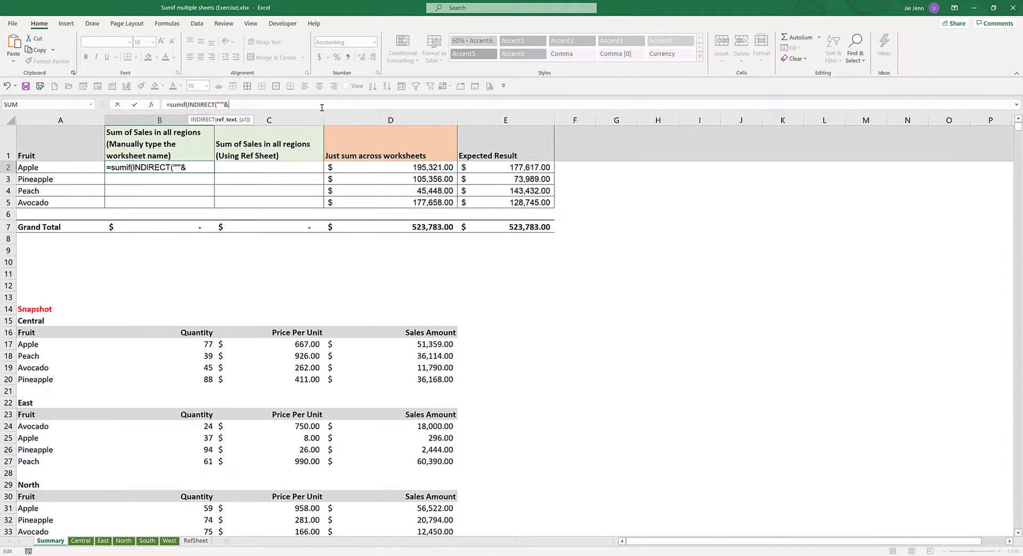
pyautogui.write('{"Central",')
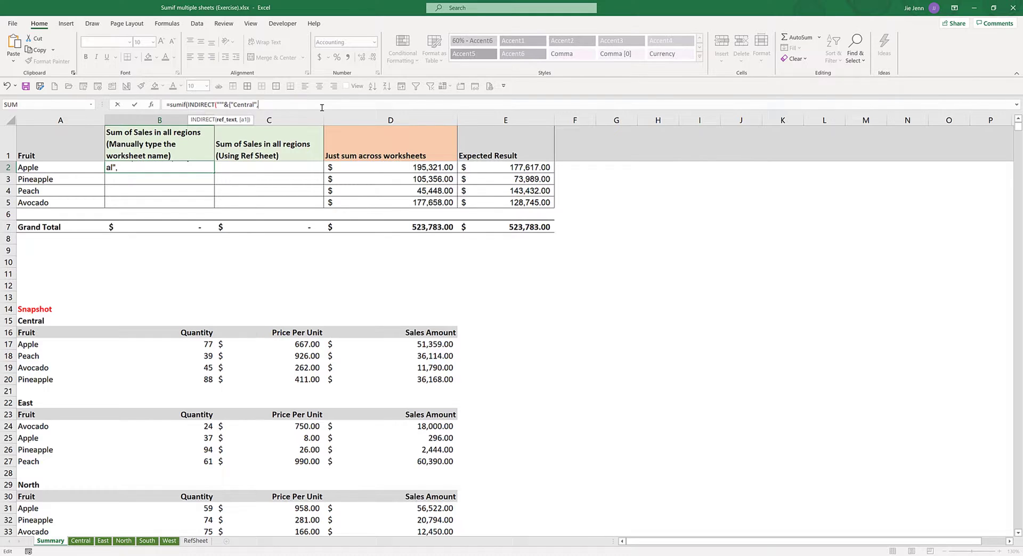
pyautogui.write(' "East", "North", "Sou')
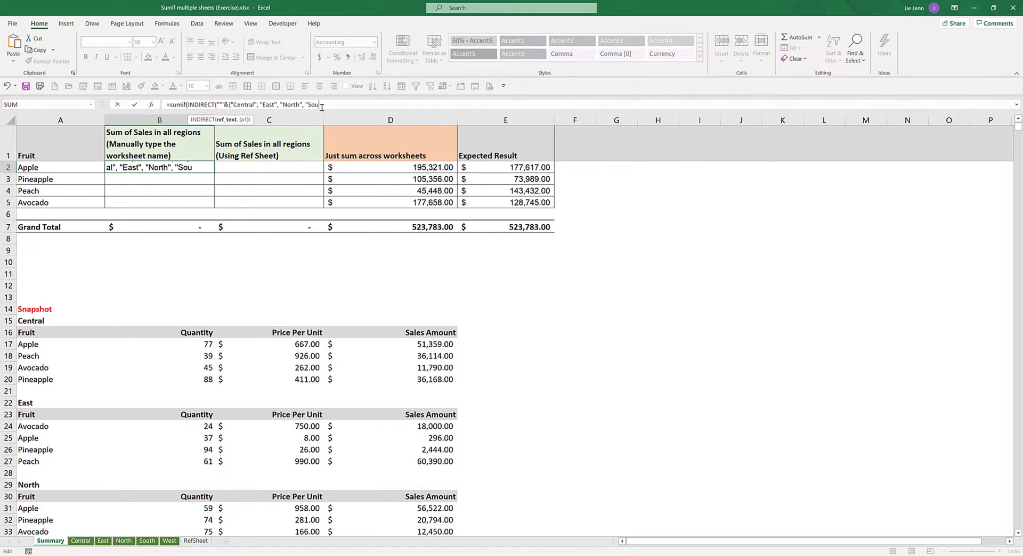
pyautogui.write('th", "West\'')
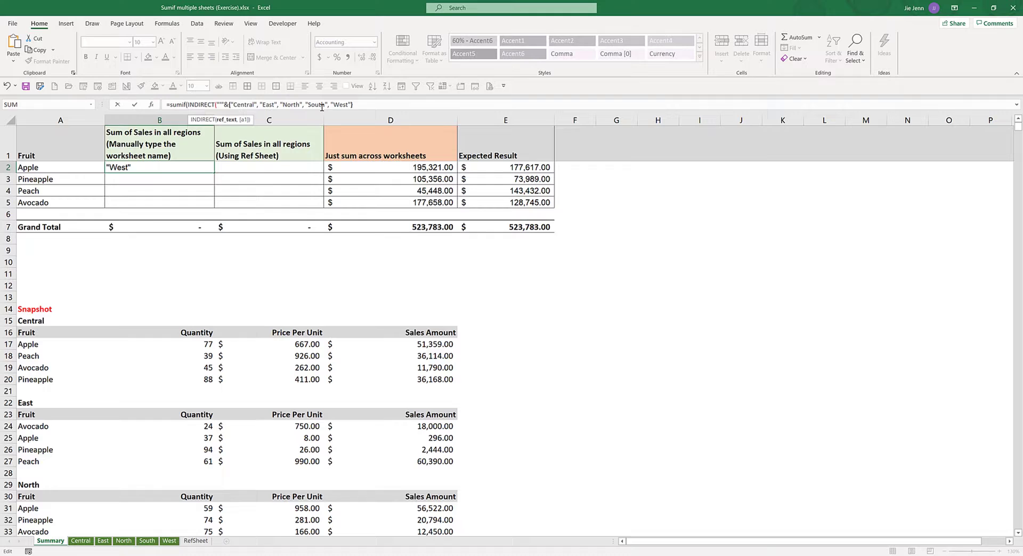
# Step: Close the sheet array, append the !$A$2:$A$5 range, and use A2 as the criteria
pyautogui.write('}&')
pyautogui.write('"\'!')
pyautogui.write('$A')
pyautogui.write('2')
pyautogui.write(':$A5')
pyautogui.write('5')
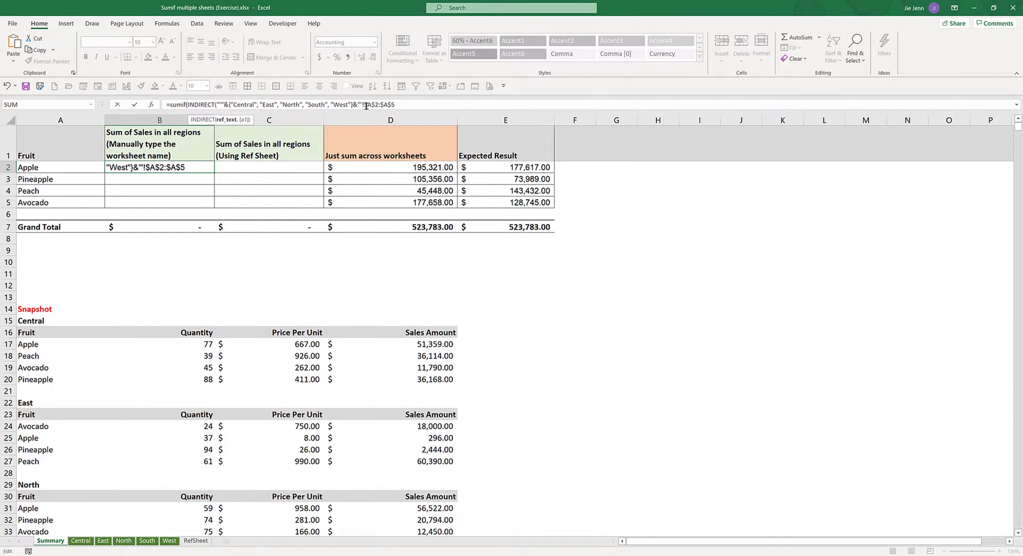
pyautogui.click(418, 105)
pyautogui.write('"),')
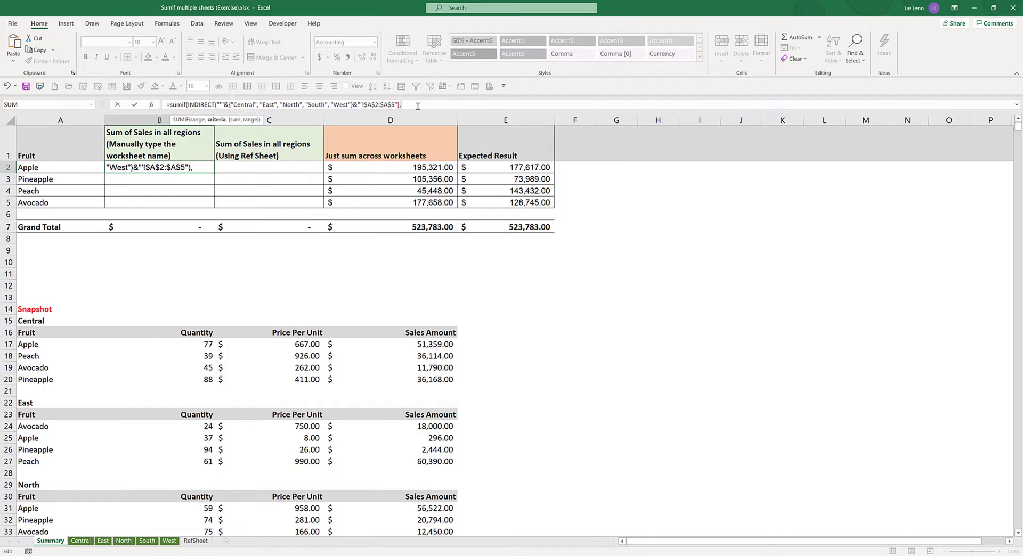
pyautogui.press('F2')
pyautogui.click(98, 169)
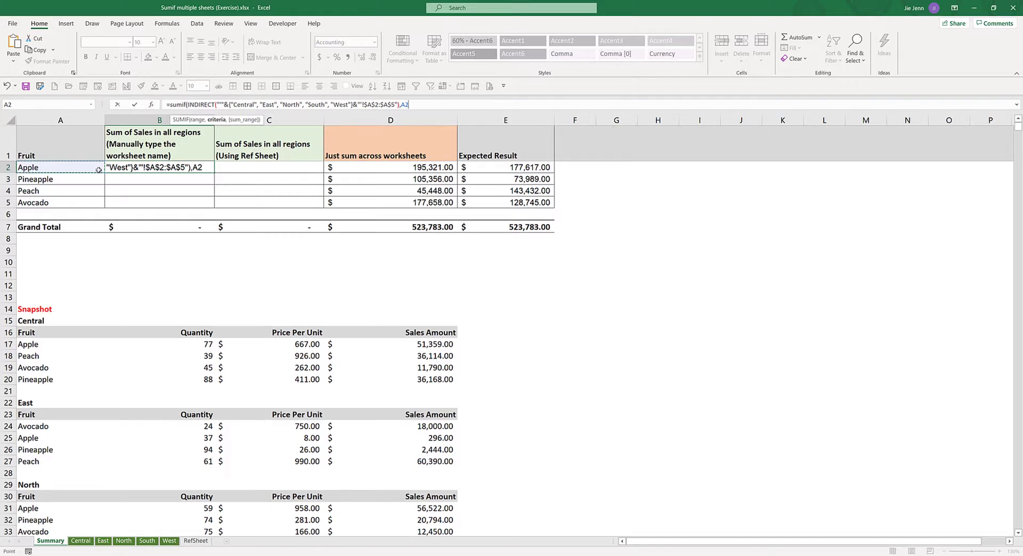
pyautogui.write(',')
# Step: Add a second INDIRECT sum range reusing the copied sheet-list text, closing the parentheses
pyautogui.moveTo(217, 104); pyautogui.dragTo(357, 100)
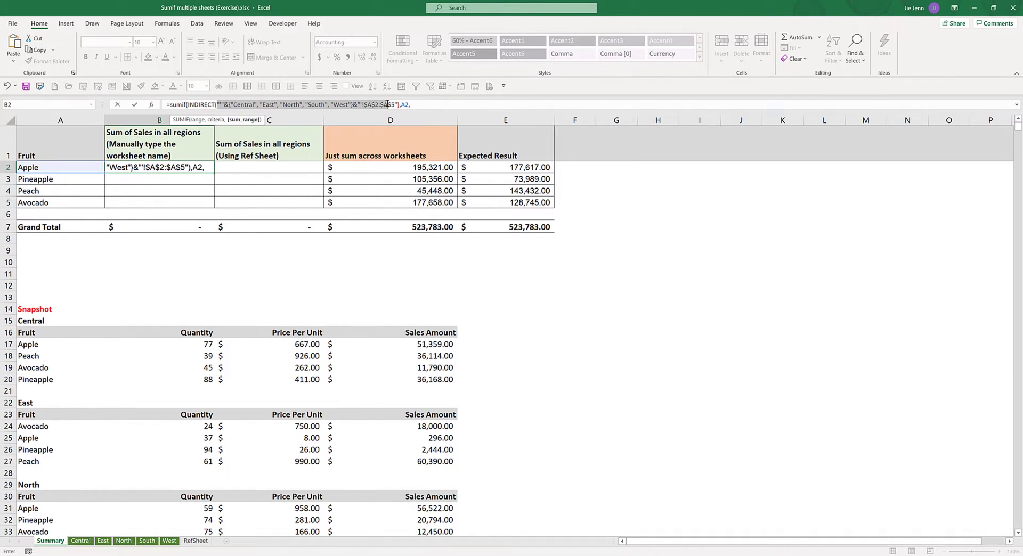
pyautogui.click(431, 105)
pyautogui.write('indi')
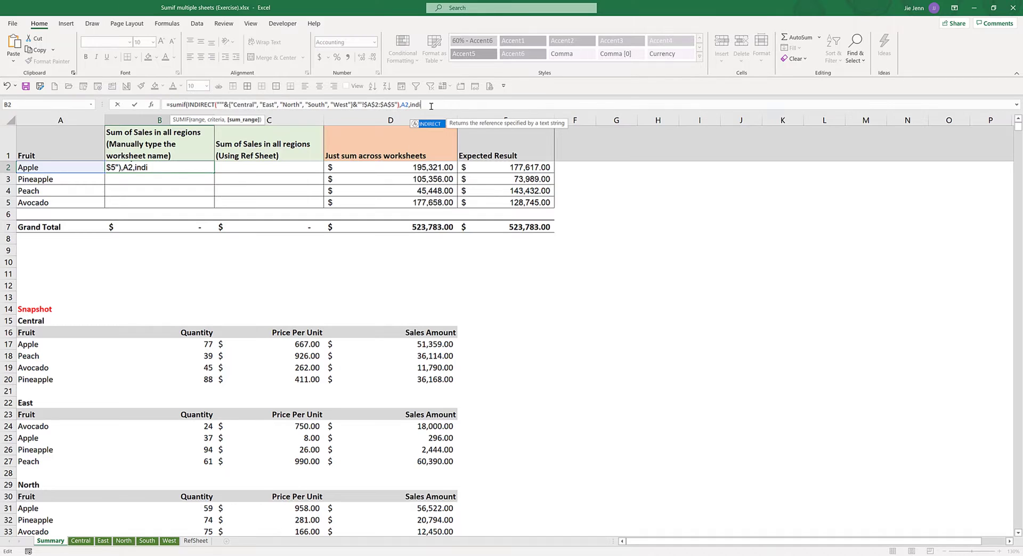
pyautogui.press('Tab')
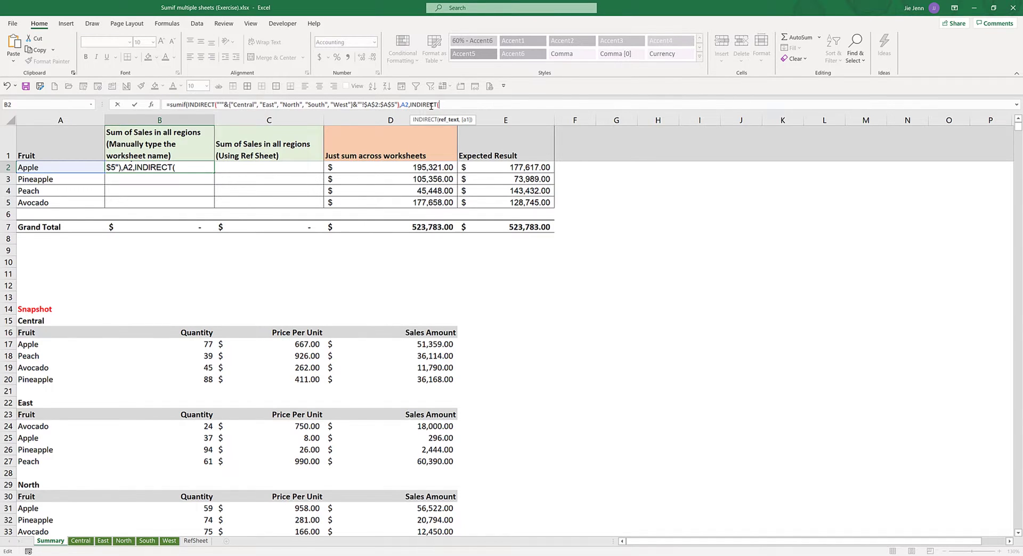
pyautogui.write('"\'"&{"Central", "East", "North", "South", "West"}&"\'!$A$2:$A$5"')
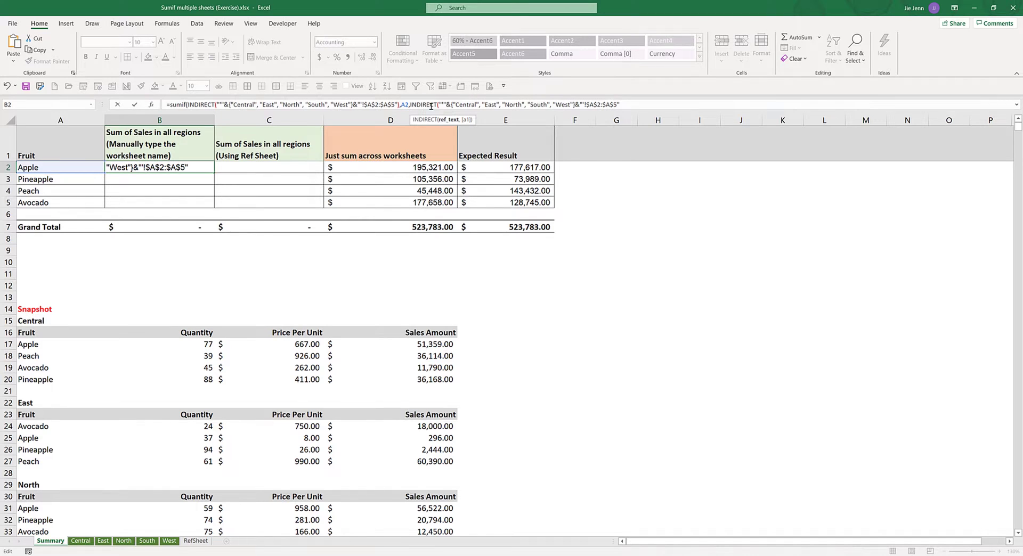
pyautogui.write(')')
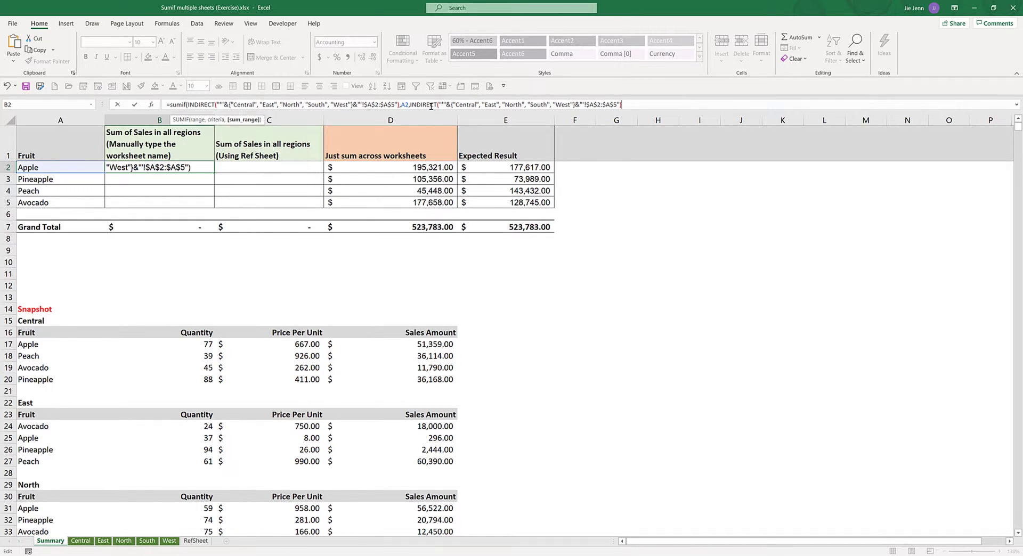
pyautogui.write(')')
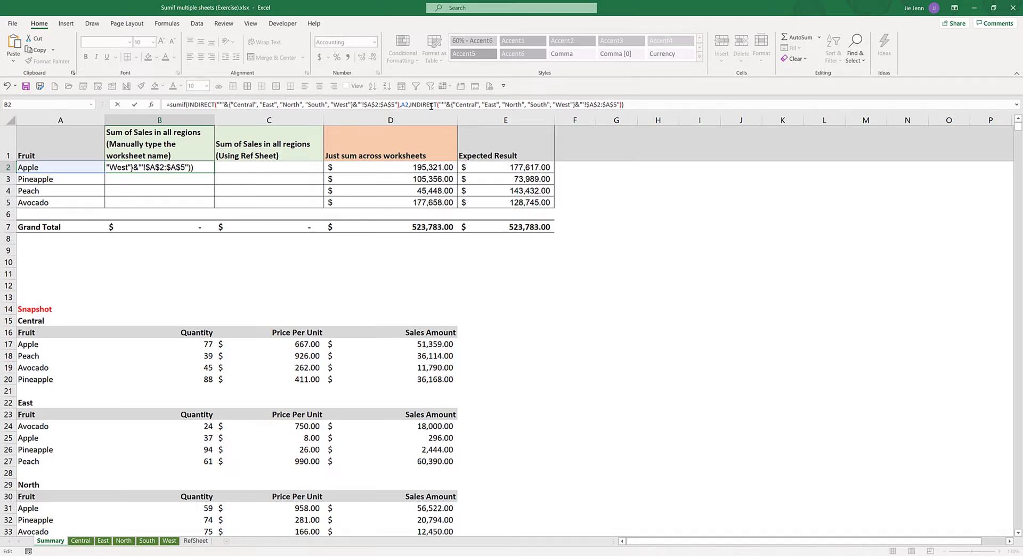
# Step: Change the sum range from column A to $D$2:$D$5
pyautogui.click(595, 104)
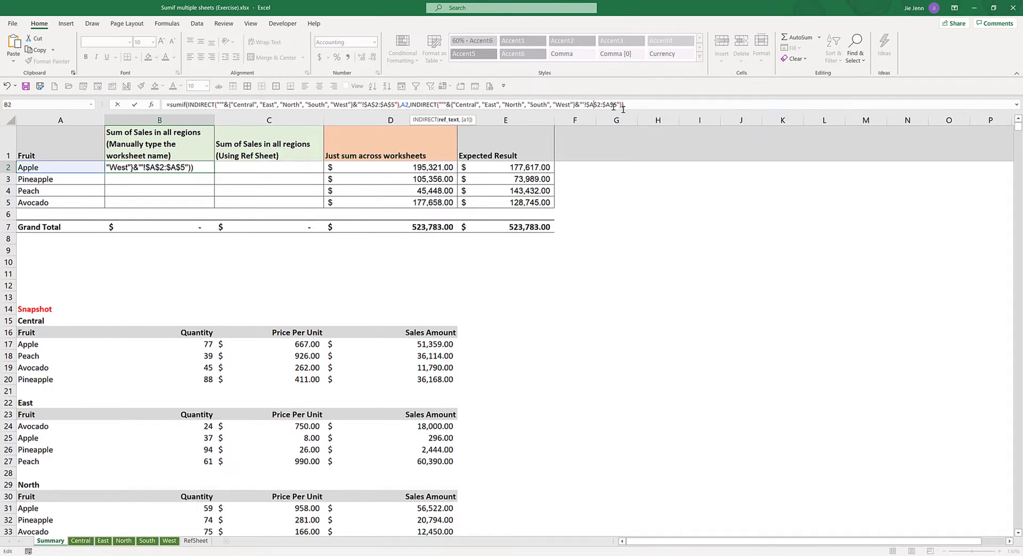
pyautogui.press('BackSpace')
pyautogui.write('D')
pyautogui.press('BackSpace')
pyautogui.write('D')
# Step: Wrap the #SPILL! SUMIF formula in SUMPRODUCT so B2 shows $177,617.00
pyautogui.hotkey('ctrl', 'Return')
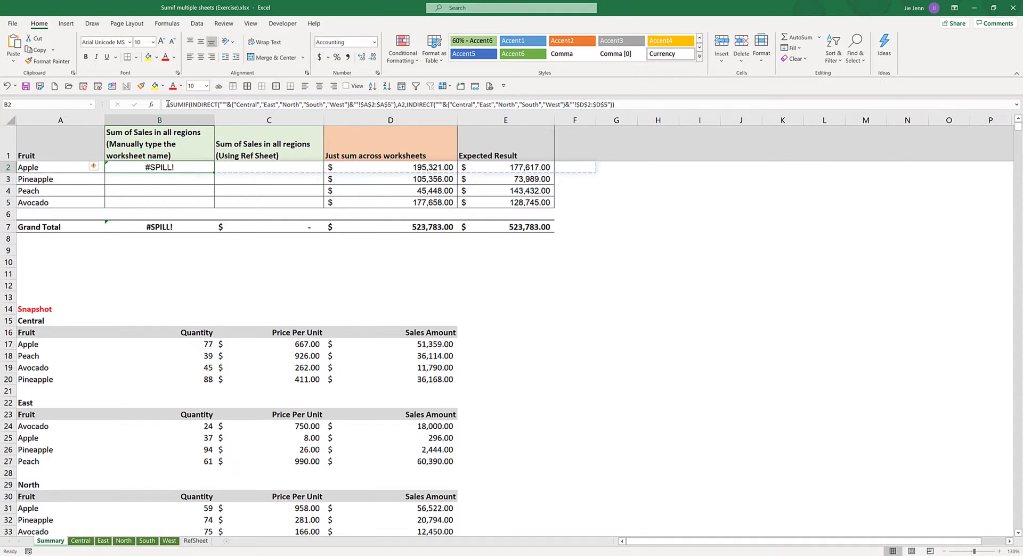
pyautogui.moveTo(96, 170)
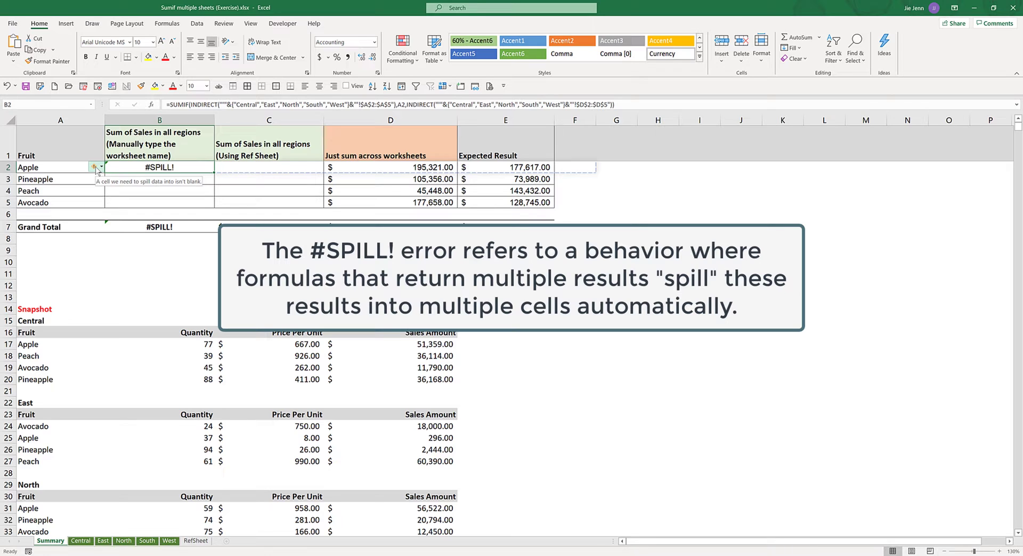
pyautogui.click(169, 103)
pyautogui.write('sump')
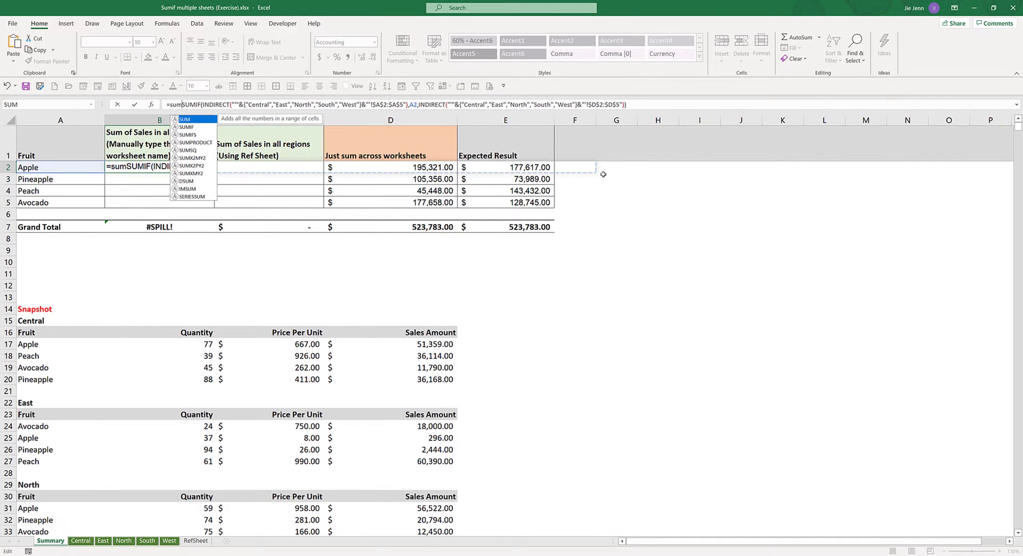
pyautogui.press('Tab')
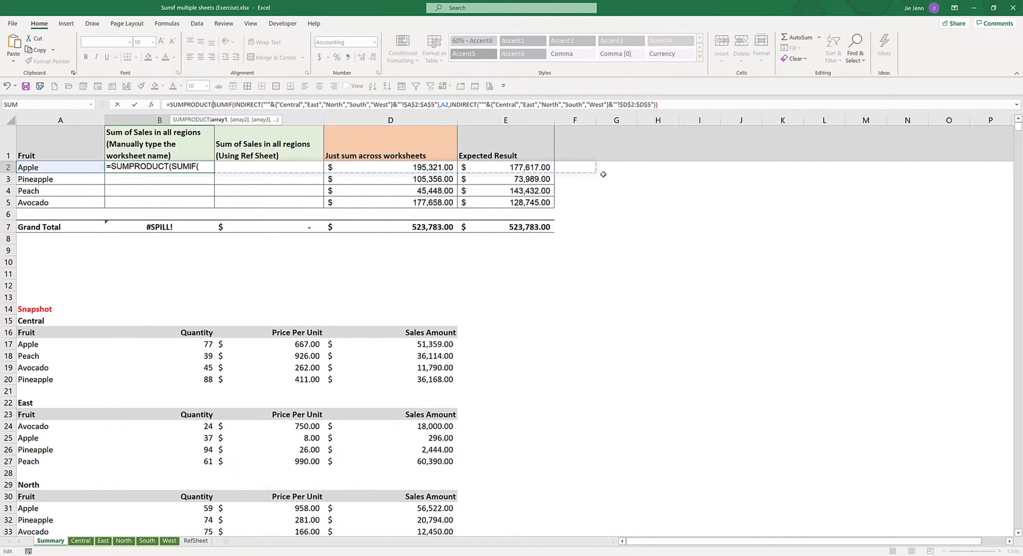
pyautogui.press('End')
pyautogui.write(')')
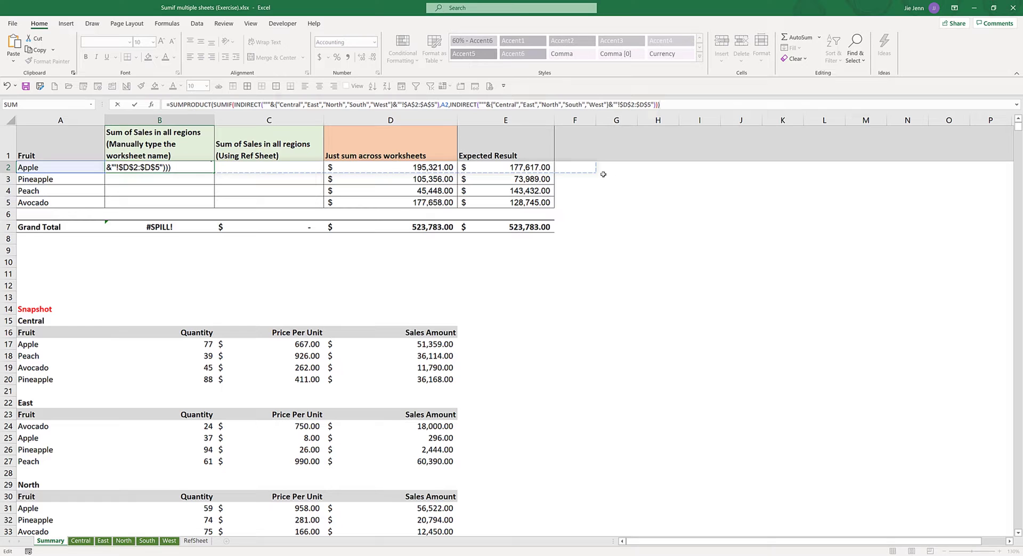
pyautogui.press('Return')
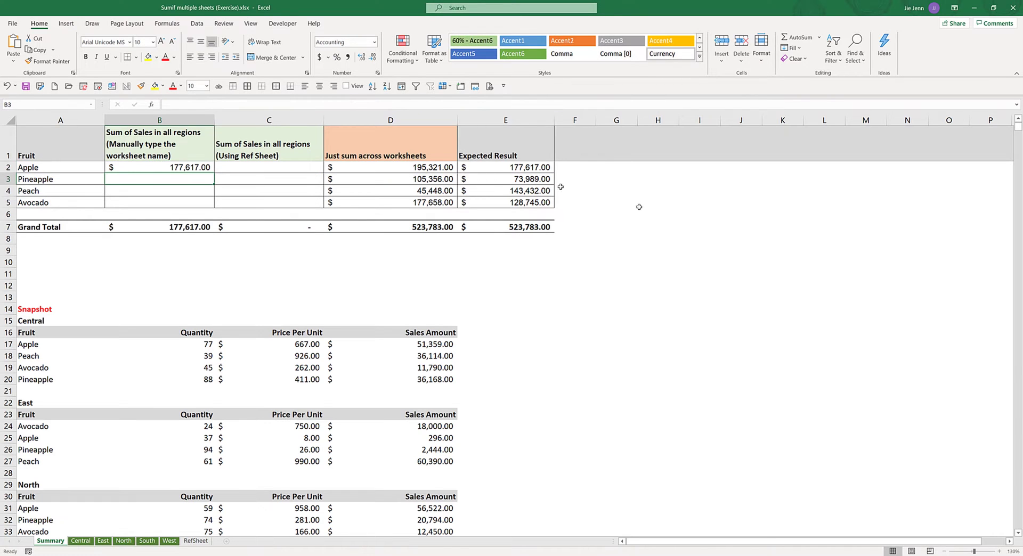
# Step: Fill B2's formula down column B for all fruits, then select C2 and view RefSheet
pyautogui.click(212, 168)
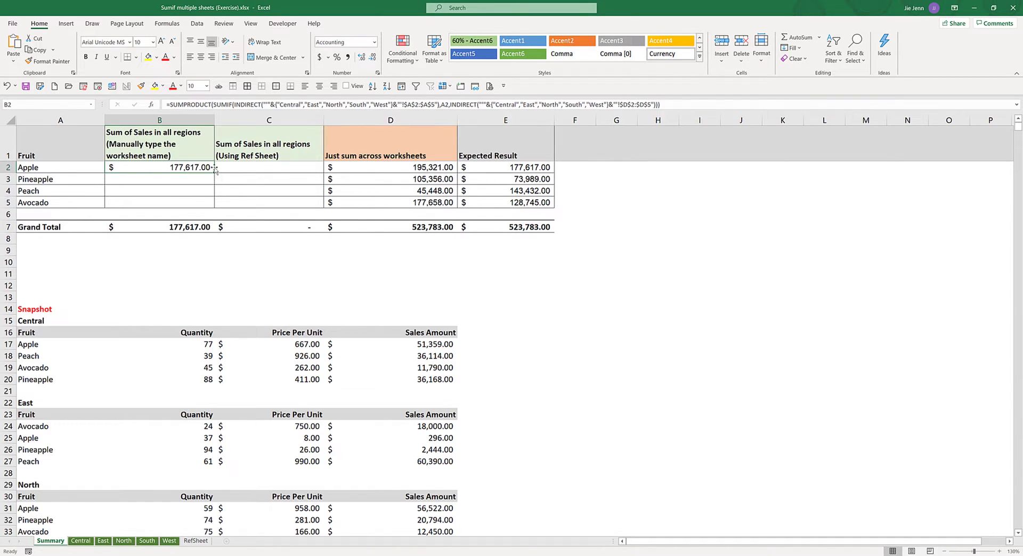
pyautogui.doubleClick(213, 169)
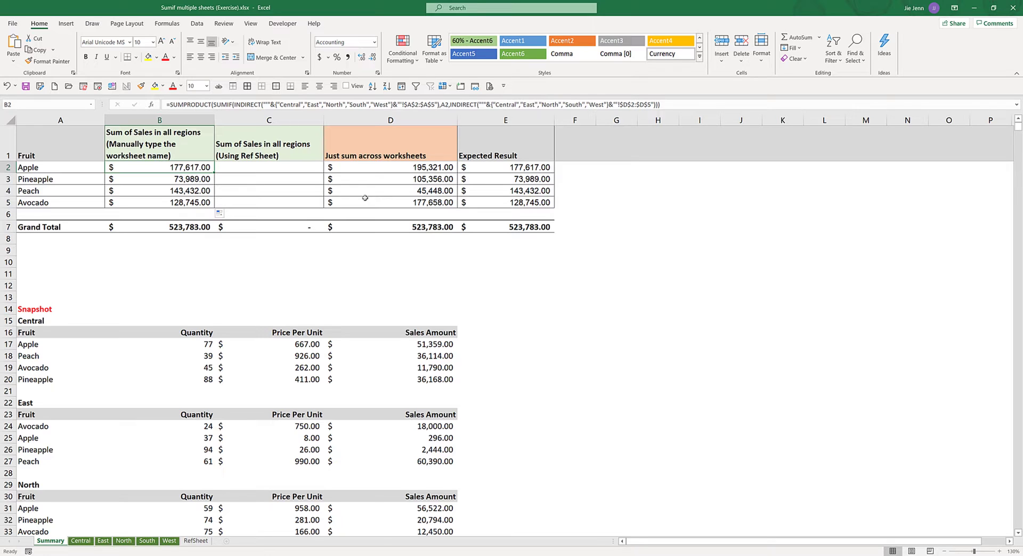
pyautogui.click(264, 167)
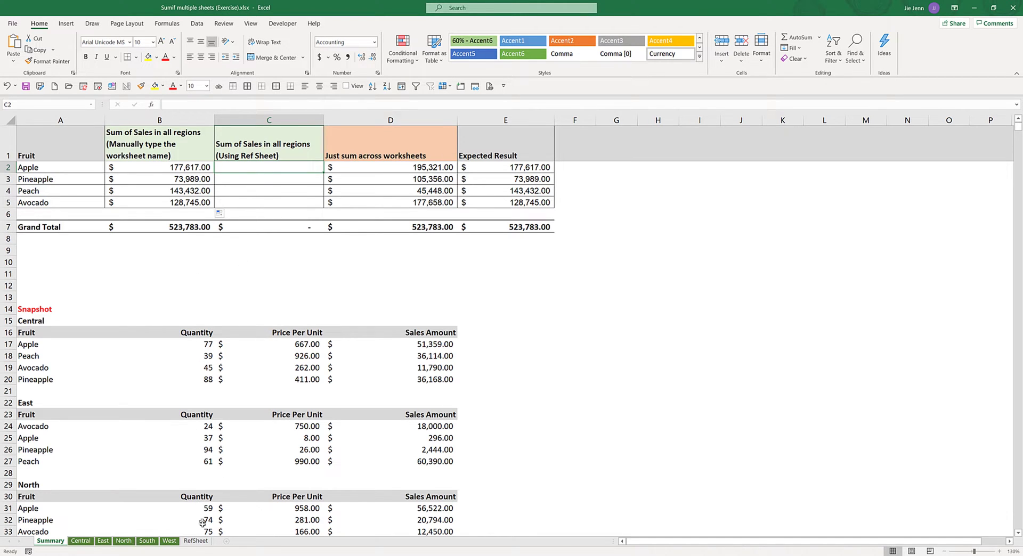
pyautogui.click(196, 541)
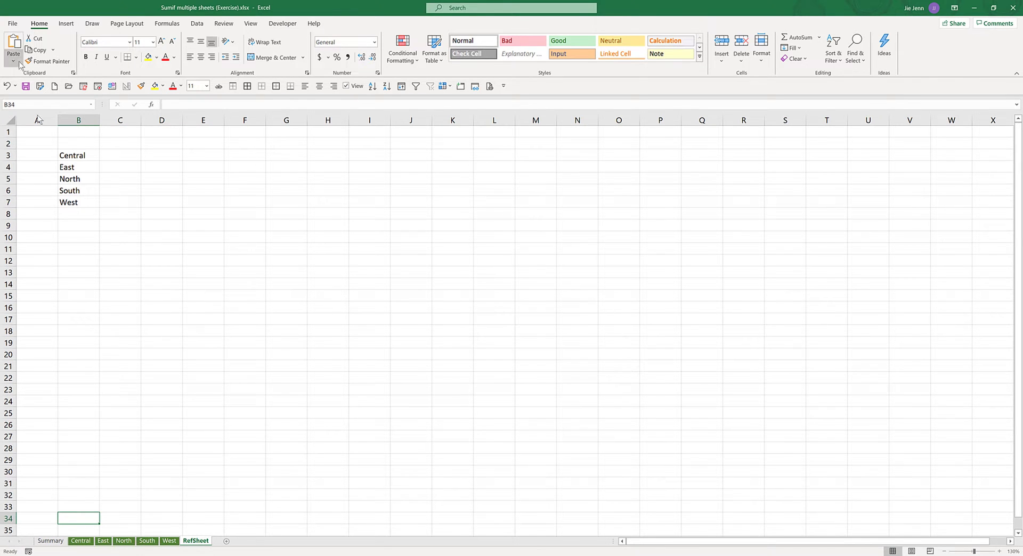
pyautogui.click(85, 205)
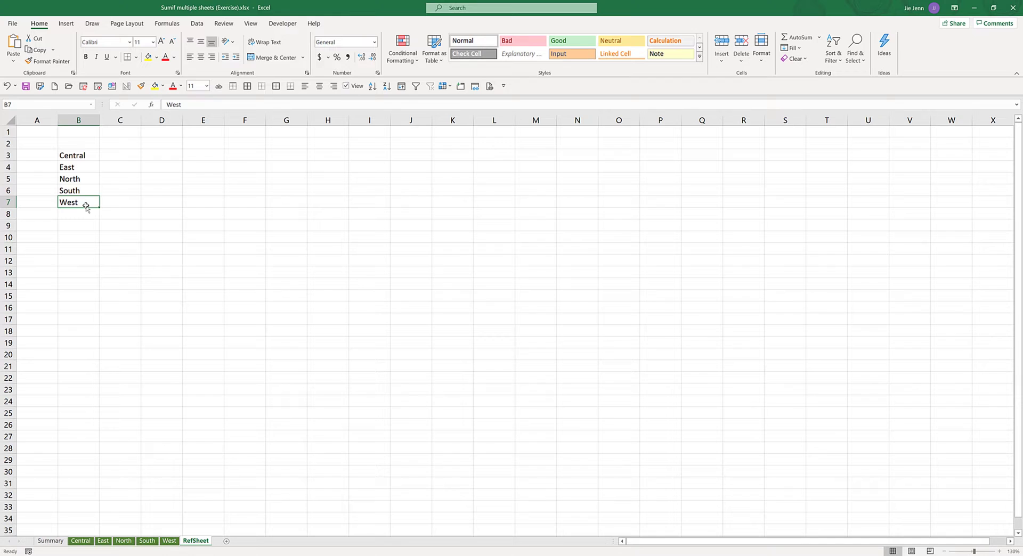
pyautogui.press('Down')
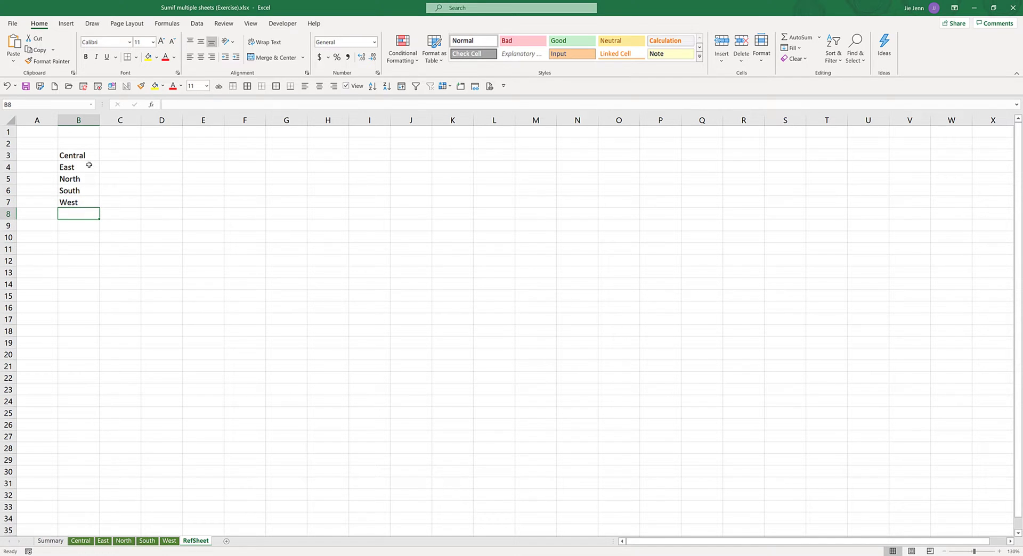
pyautogui.moveTo(86, 159); pyautogui.dragTo(82, 179)
pyautogui.click(85, 192)
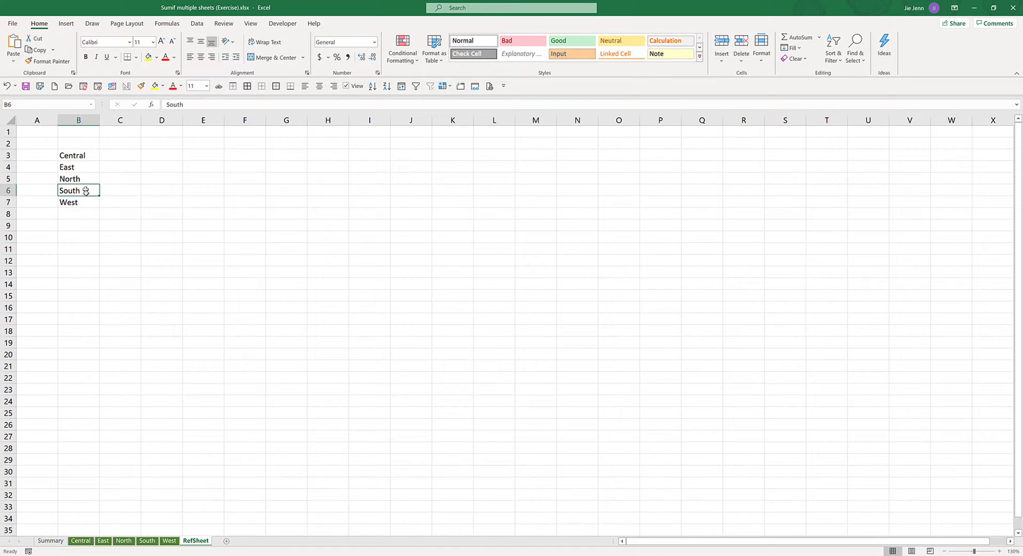
pyautogui.click(88, 203)
pyautogui.click(88, 210)
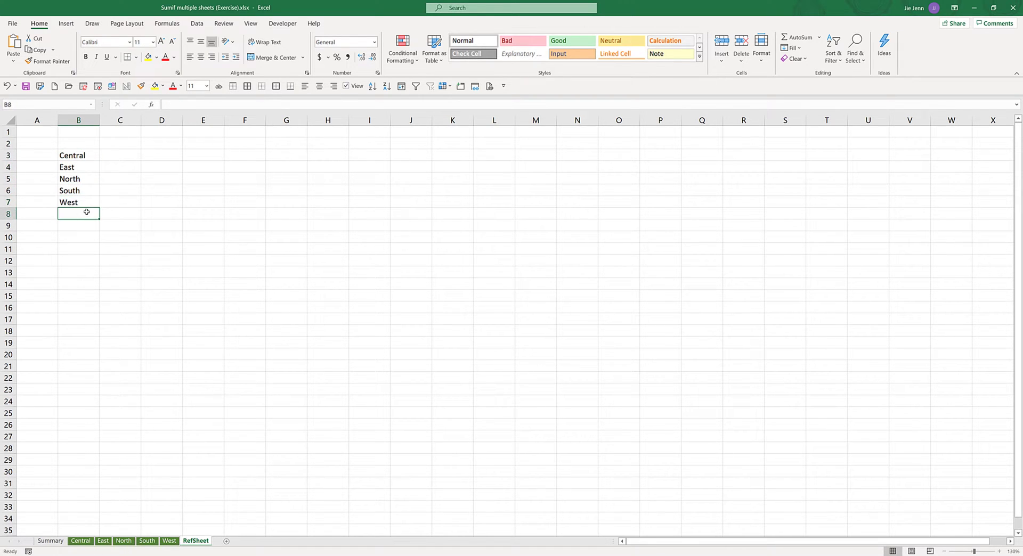
pyautogui.click(77, 164)
pyautogui.click(79, 157)
pyautogui.click(93, 206)
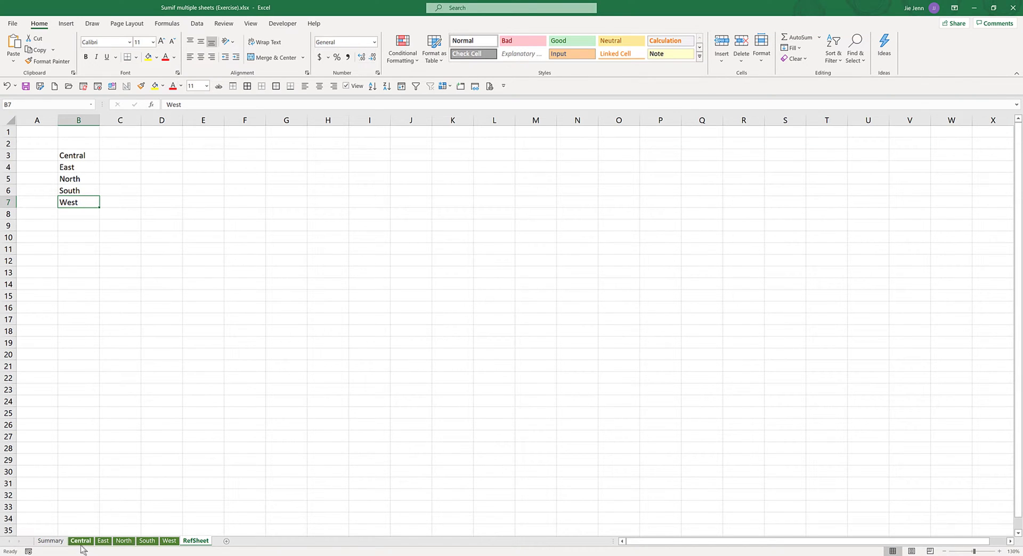
# Step: Copy B2's SUMPRODUCT formula on Summary into C2
pyautogui.click(50, 541)
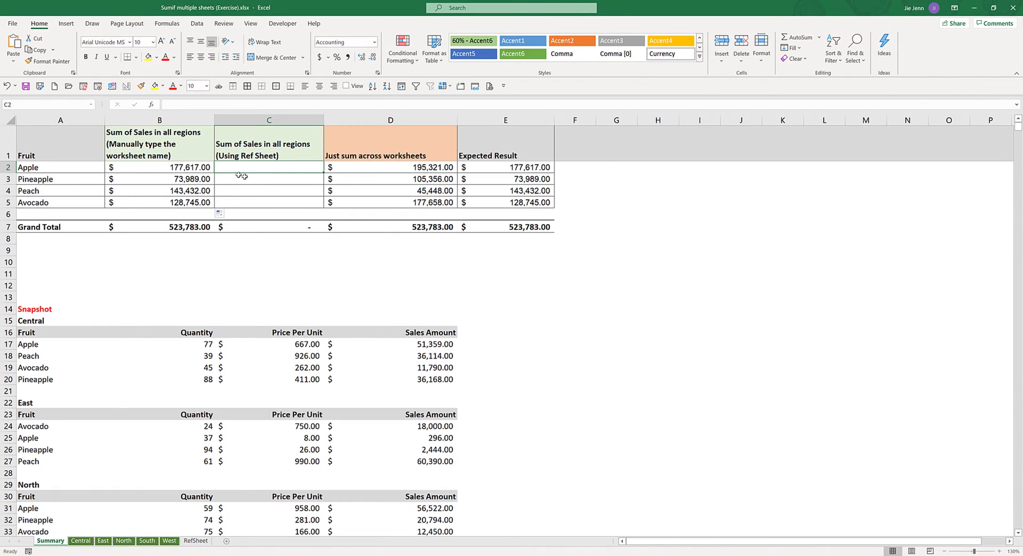
pyautogui.click(190, 170)
pyautogui.moveTo(685, 105); pyautogui.dragTo(118, 105)
pyautogui.hotkey('ctrl', 'c')
pyautogui.press('Escape')
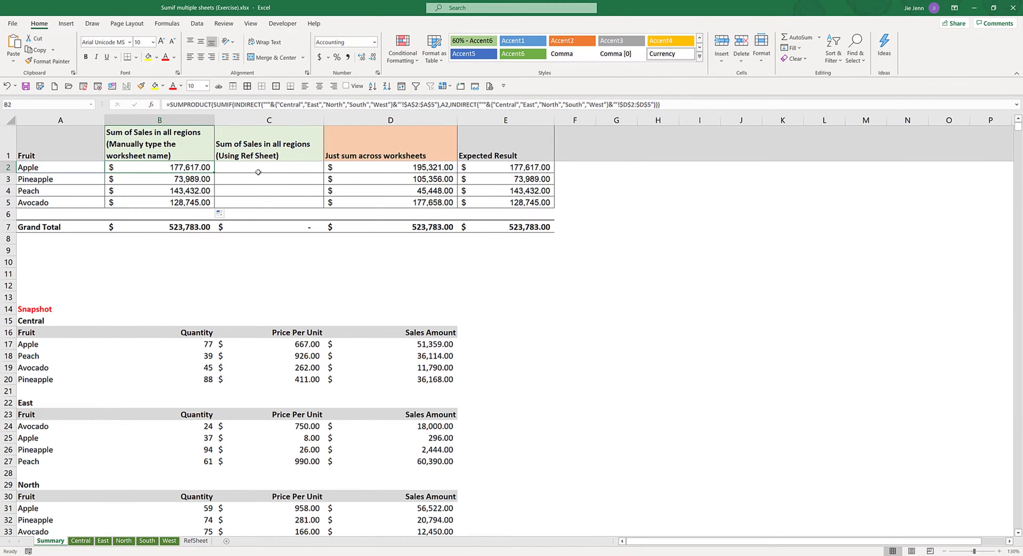
pyautogui.click(263, 168)
pyautogui.click(260, 104)
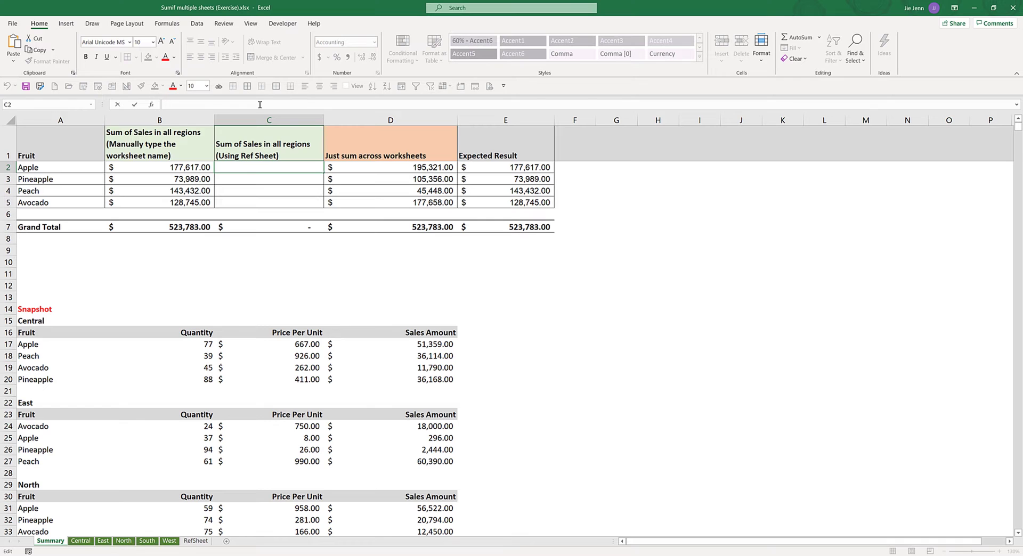
pyautogui.hotkey('ctrl', 'v')
pyautogui.hotkey('ctrl', 'Return')
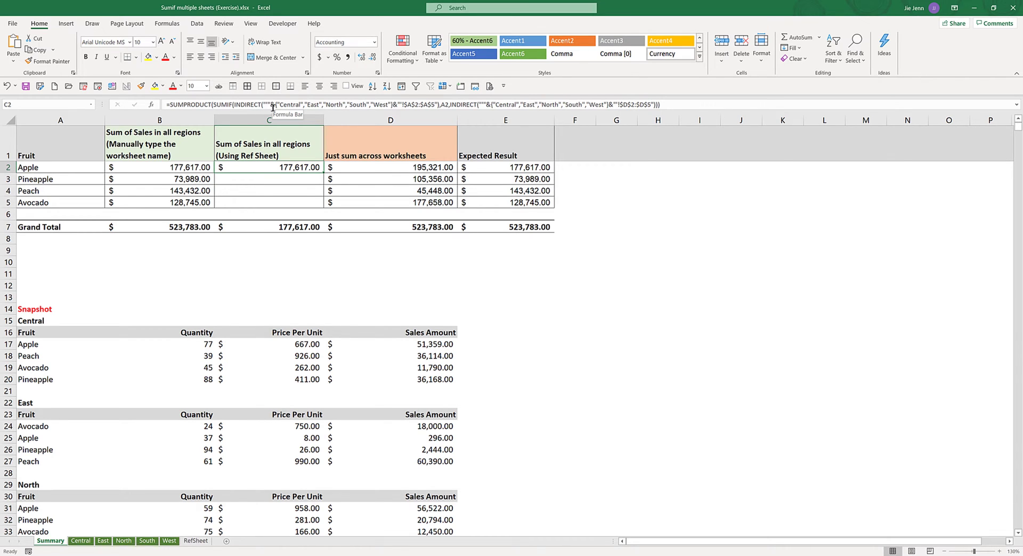
# Step: Delete C2's first hard-coded region array to point it at RefSheet instead
pyautogui.moveTo(276, 104); pyautogui.dragTo(393, 104)
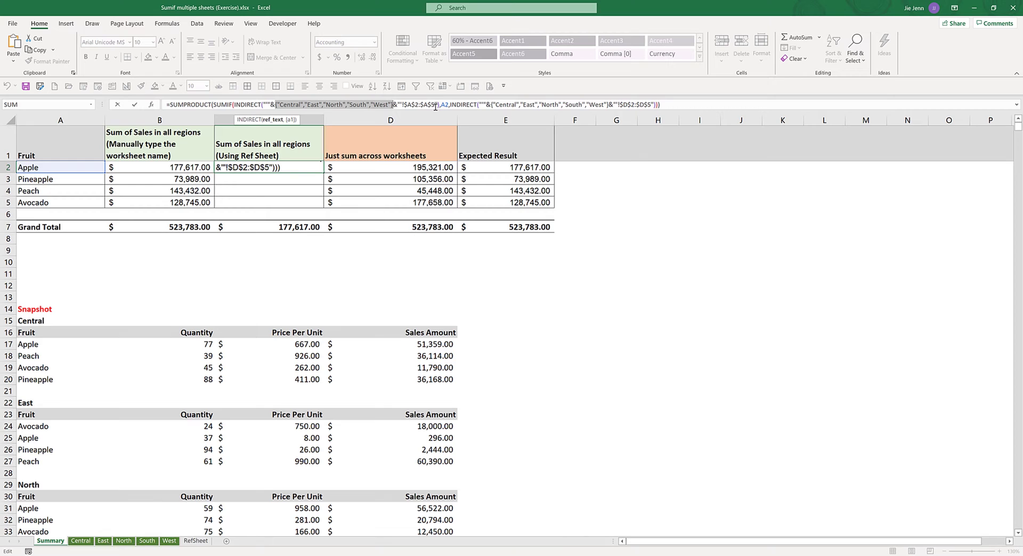
pyautogui.press('Delete')
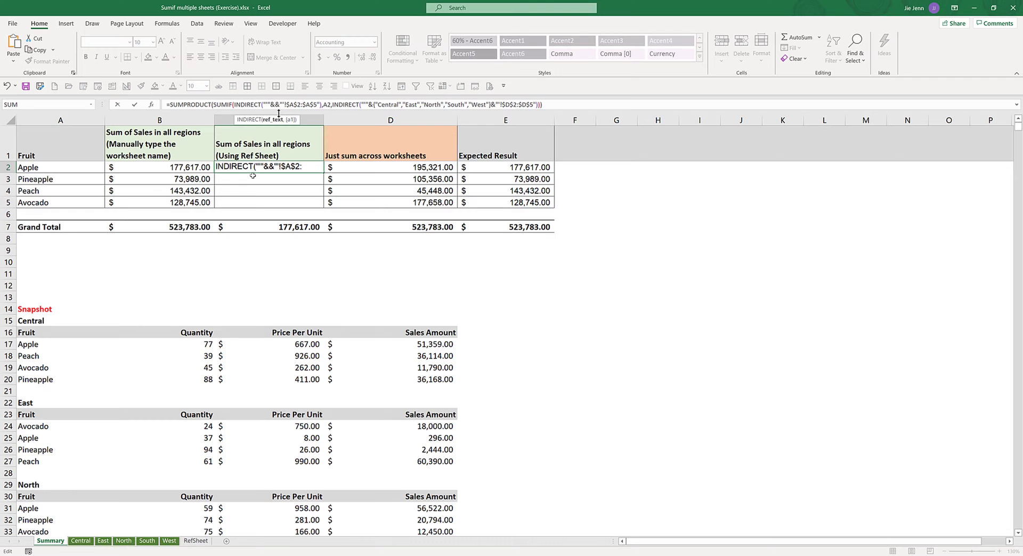
pyautogui.click(196, 541)
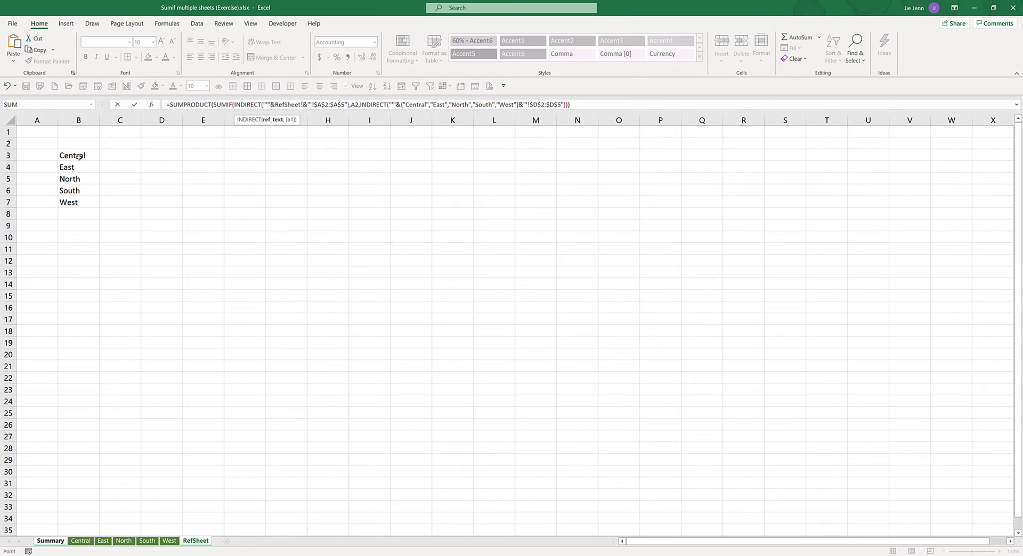
# Step: Point both INDIRECT sheet lists in C2 to RefSheet!$B$3:$B$7, returning $177,617.00
pyautogui.moveTo(79, 157); pyautogui.dragTo(80, 200)
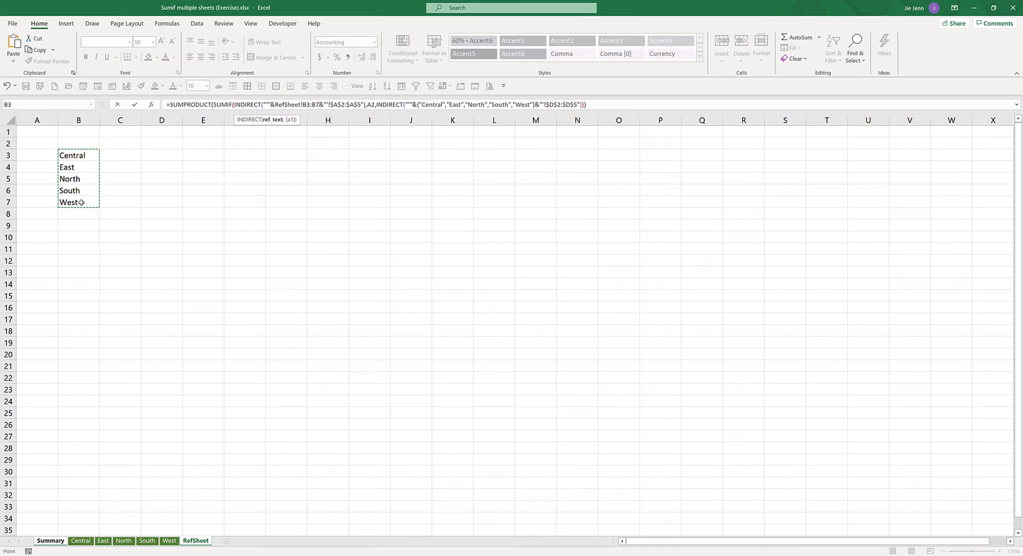
pyautogui.press('F4')
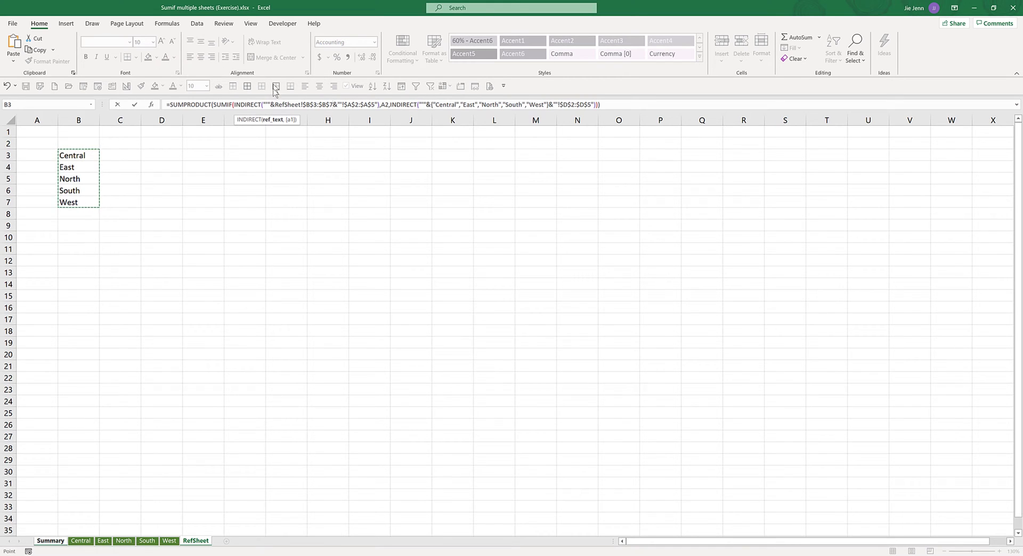
pyautogui.moveTo(275, 105); pyautogui.dragTo(334, 103)
pyautogui.hotkey('ctrl', 'c')
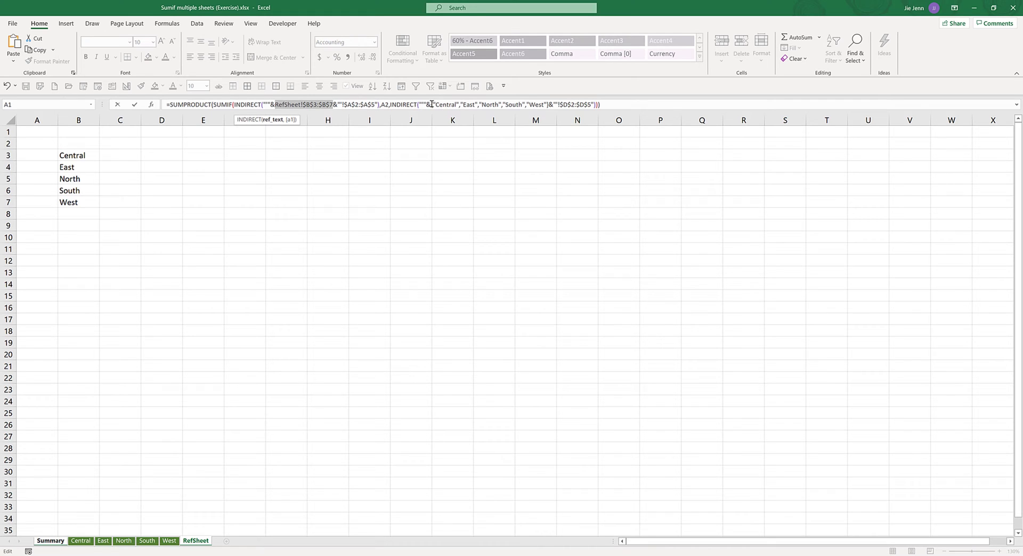
pyautogui.moveTo(432, 105); pyautogui.dragTo(551, 105)
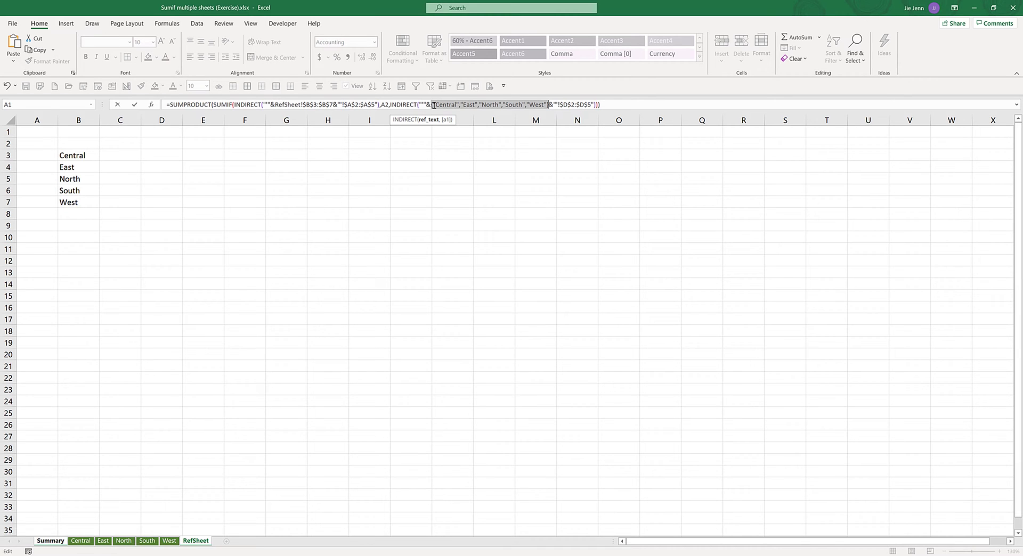
pyautogui.hotkey('ctrl', 'v')
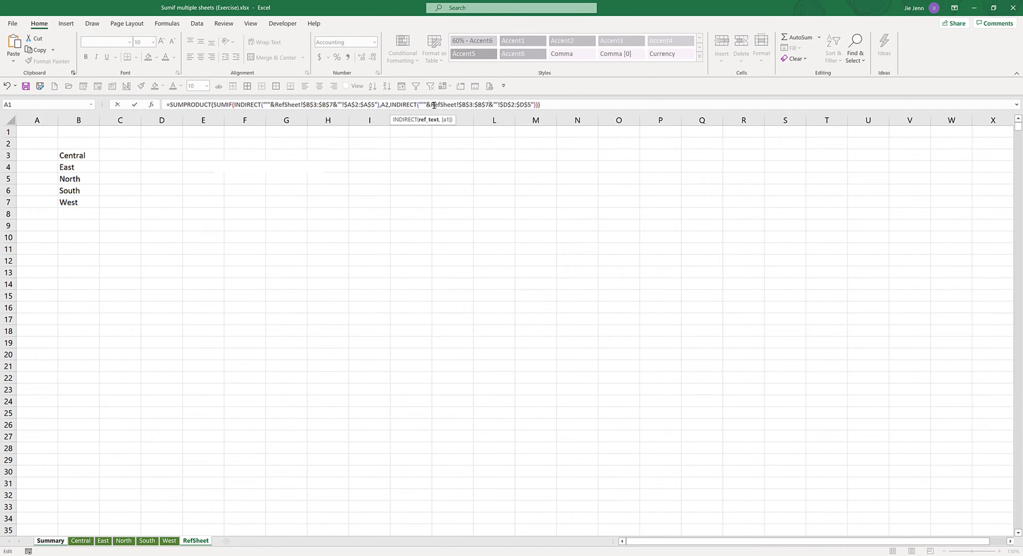
pyautogui.press('Return')
# Step: Fill C2's SUMPRODUCT formula down through C5 so each fruit gets its sales total
pyautogui.click(317, 167)
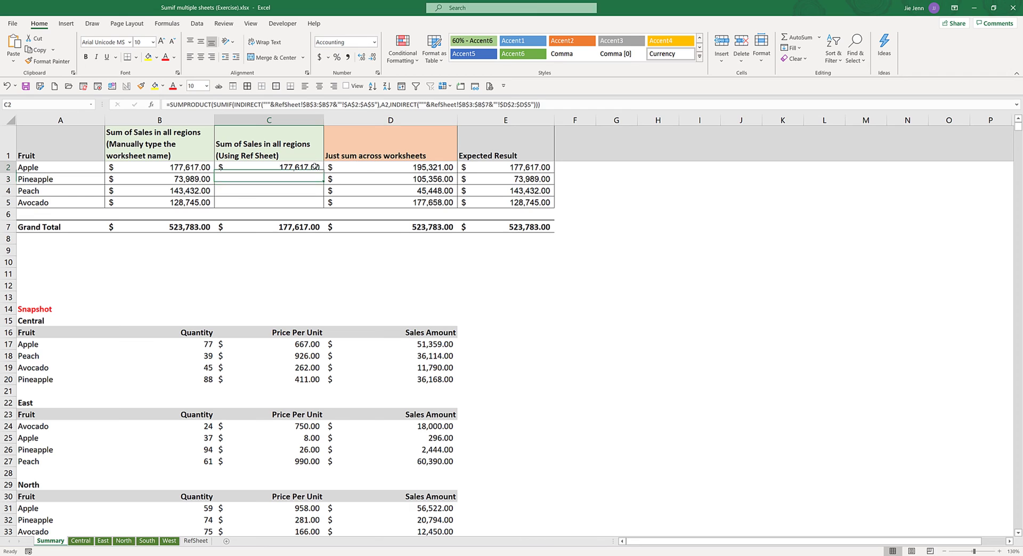
pyautogui.moveTo(323, 173); pyautogui.dragTo(321, 205)
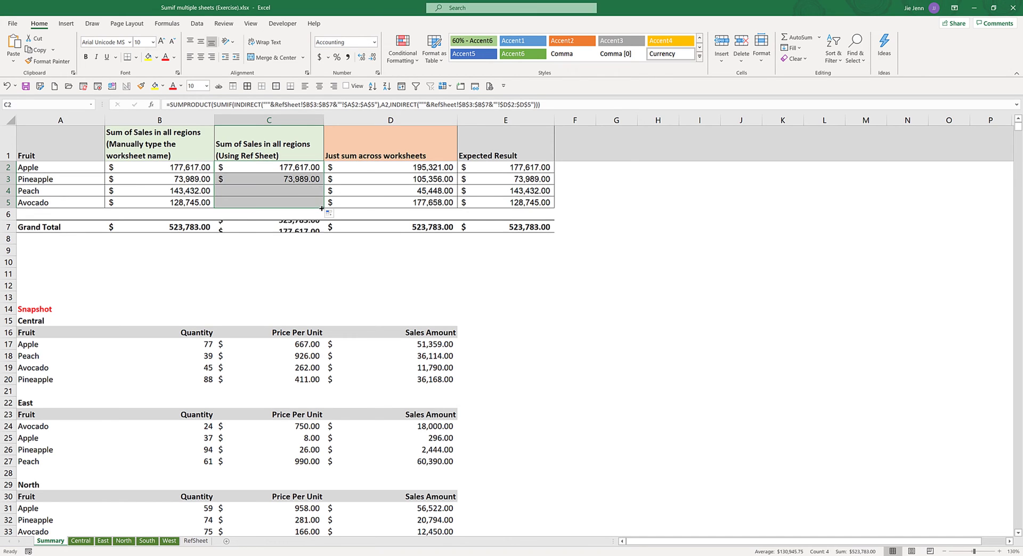